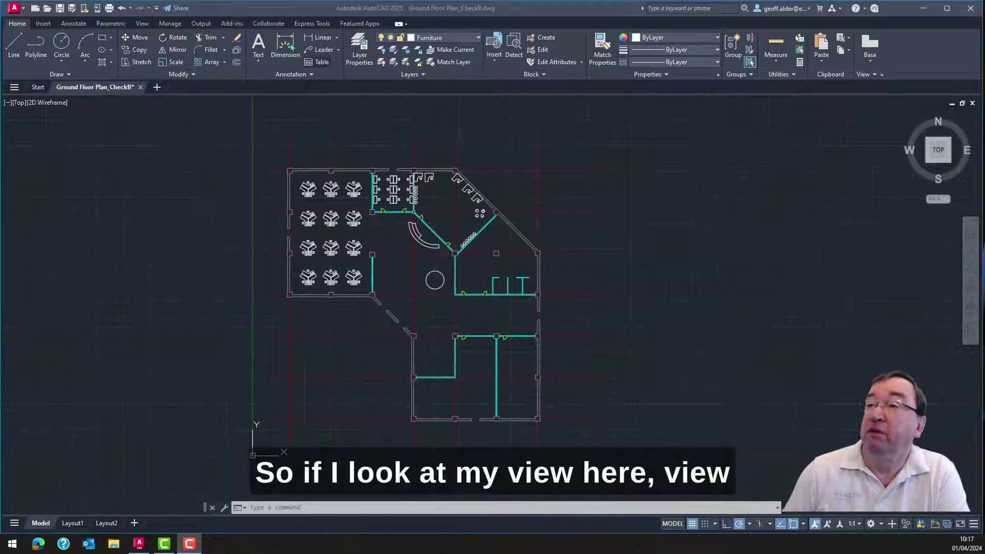
Open the drawing's Activity Insights history and look through its logged saves, versions and trace events
{"action": "left_click", "coordinate": [141, 23]}
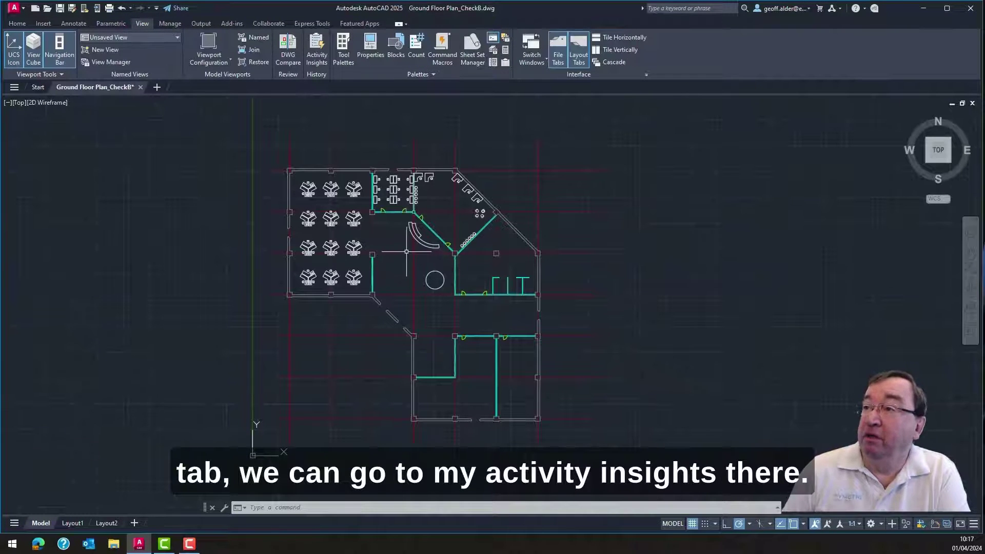
{"action": "left_click", "coordinate": [321, 57]}
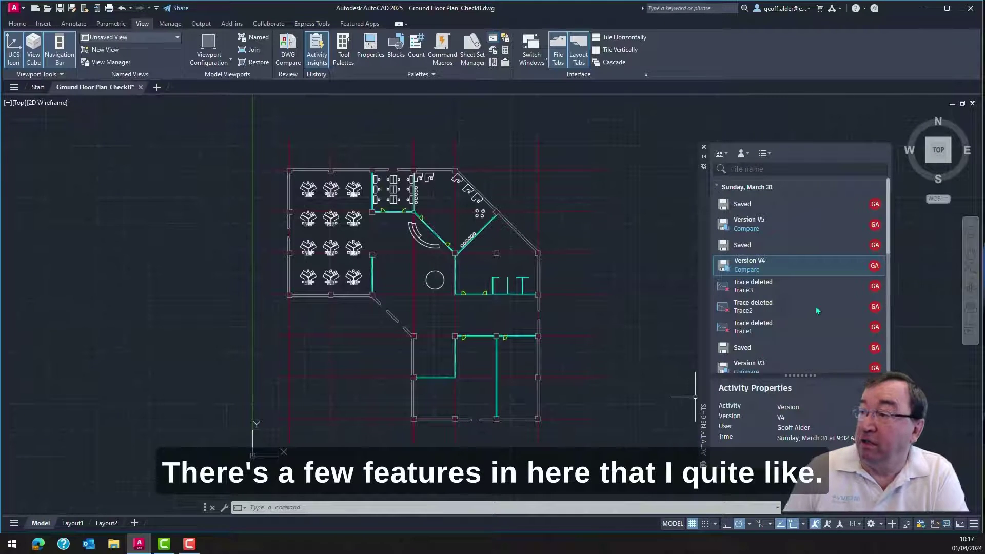
{"action": "scroll", "coordinate": [800, 288], "scroll_direction": "down", "scroll_amount": 4}
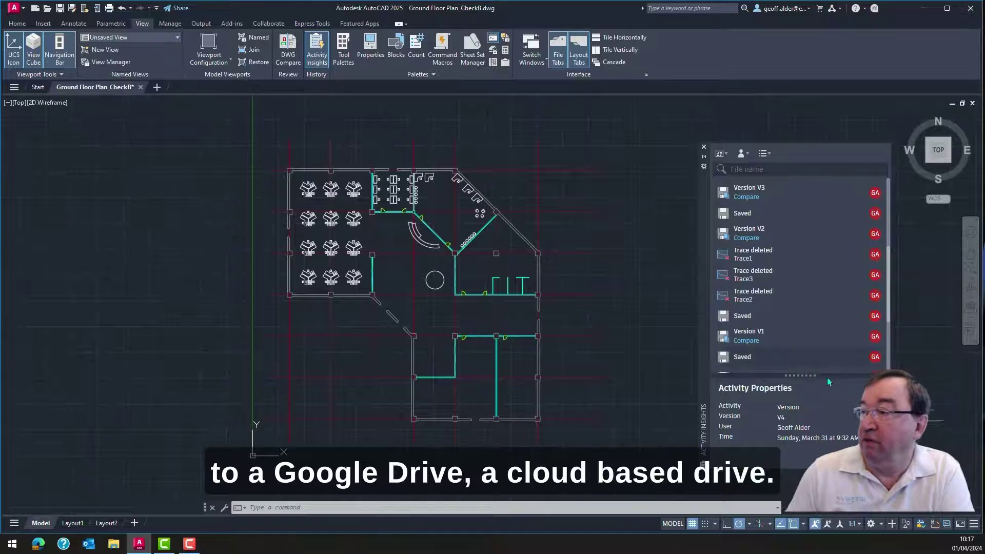
Compare the current drawing with Version V1 from the activity history, inspect the marked difference up close, and exit the comparison
{"action": "left_click", "coordinate": [750, 343]}
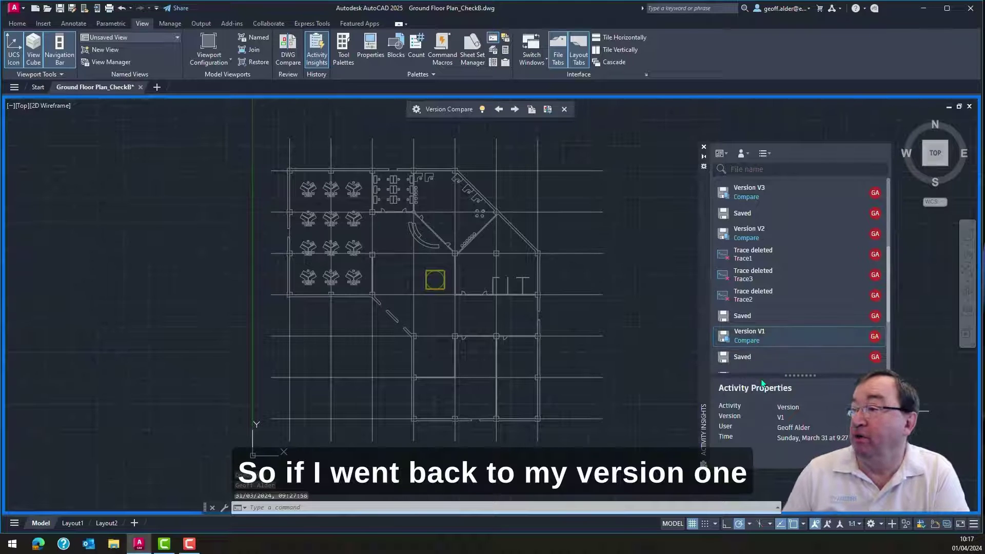
{"action": "scroll", "coordinate": [451, 271], "scroll_direction": "up", "scroll_amount": 2}
{"action": "scroll", "coordinate": [450, 270], "scroll_direction": "up", "scroll_amount": 2}
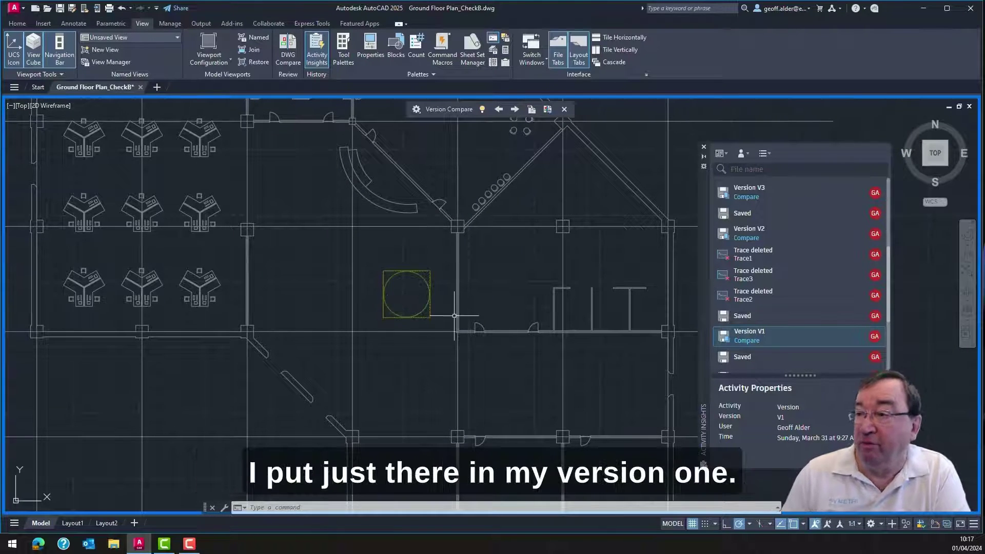
{"action": "scroll", "coordinate": [462, 305], "scroll_direction": "down", "scroll_amount": 4}
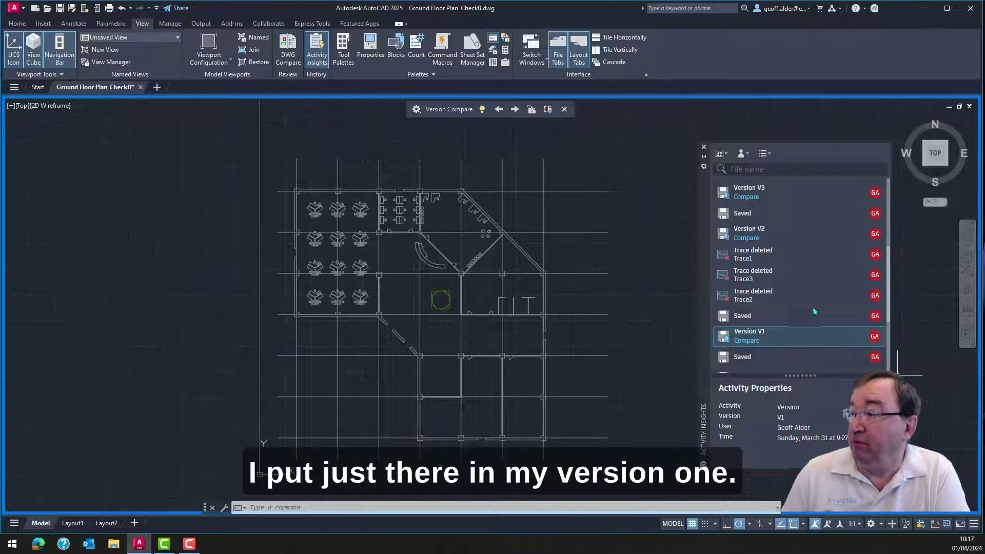
{"action": "left_click", "coordinate": [565, 109]}
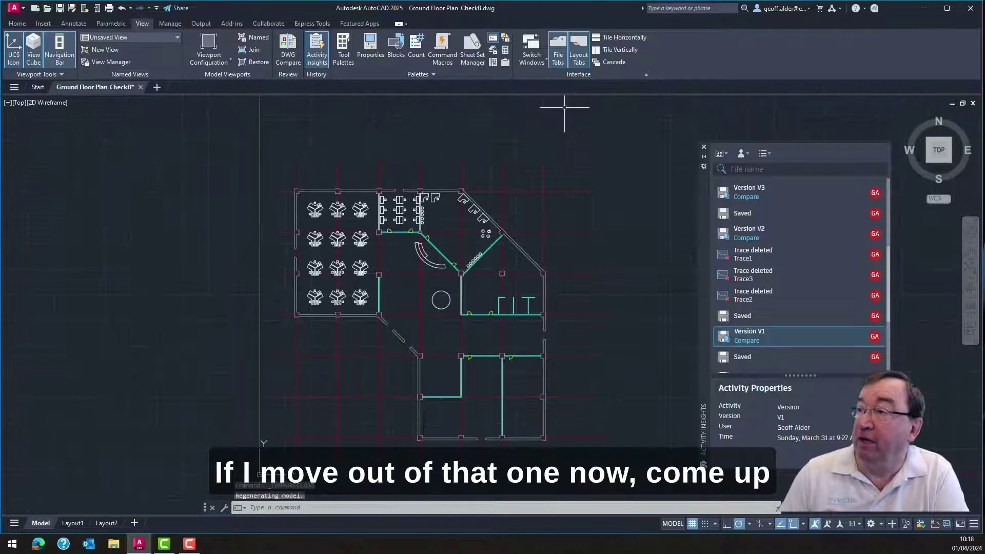
Compare the current drawing with Version V2 from the activity history and exit the comparison
{"action": "left_click", "coordinate": [749, 240]}
{"action": "left_click", "coordinate": [747, 238]}
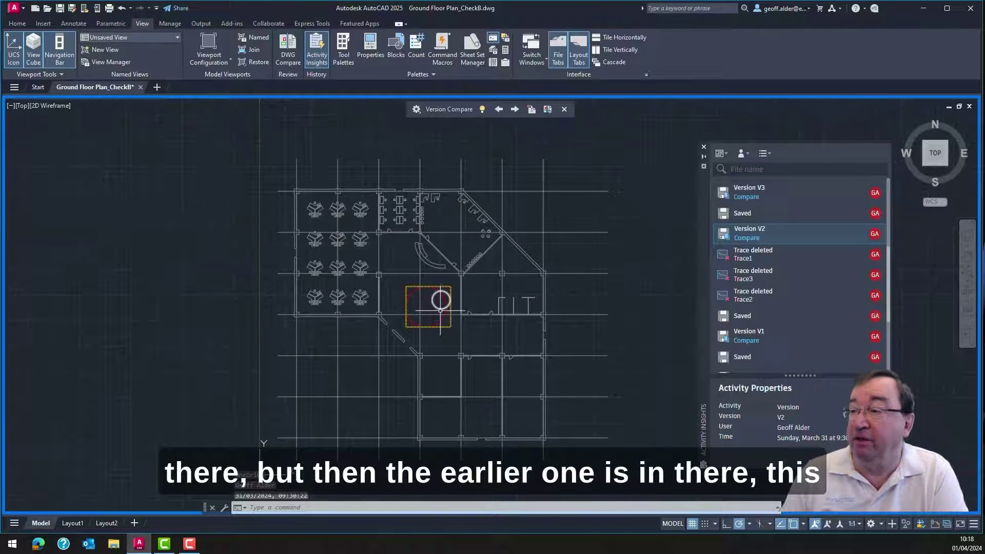
{"action": "left_click", "coordinate": [564, 110]}
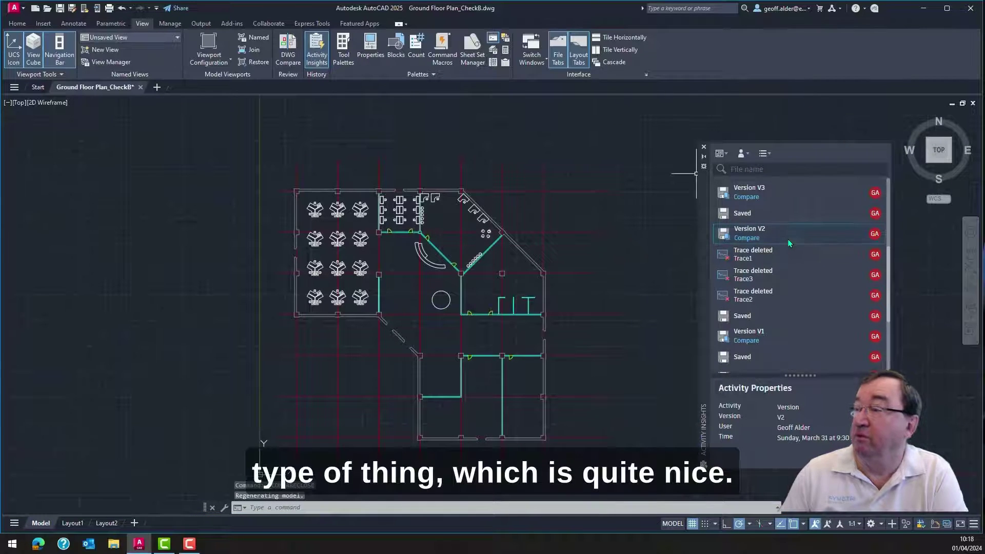
Compare the current drawing with Version V3 from the activity history and exit the comparison
{"action": "scroll", "coordinate": [790, 246], "scroll_direction": "up", "scroll_amount": 1}
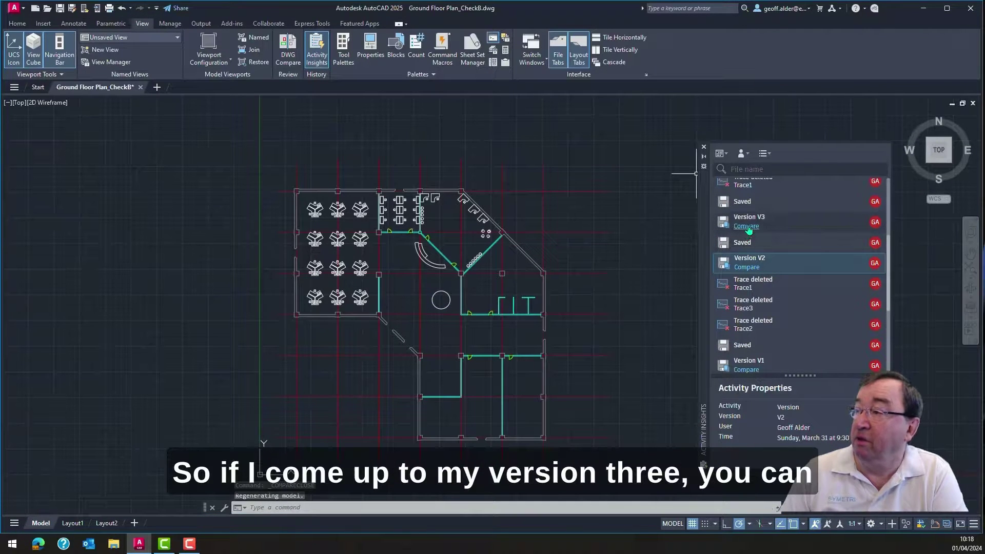
{"action": "left_click", "coordinate": [746, 226]}
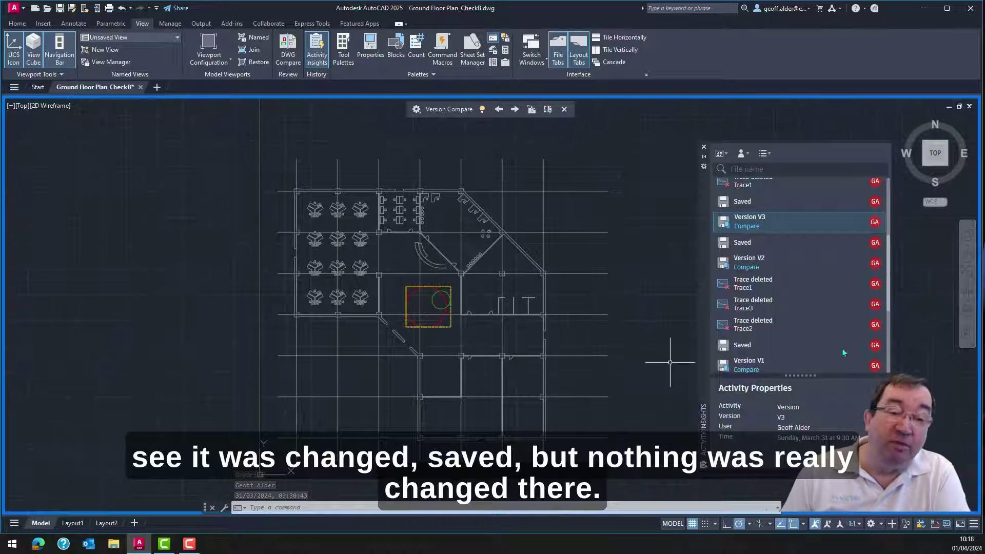
{"action": "left_click", "coordinate": [563, 109]}
Compare the current drawing with Version V4 from the activity history and exit the comparison
{"action": "scroll", "coordinate": [787, 295], "scroll_direction": "up", "scroll_amount": 3}
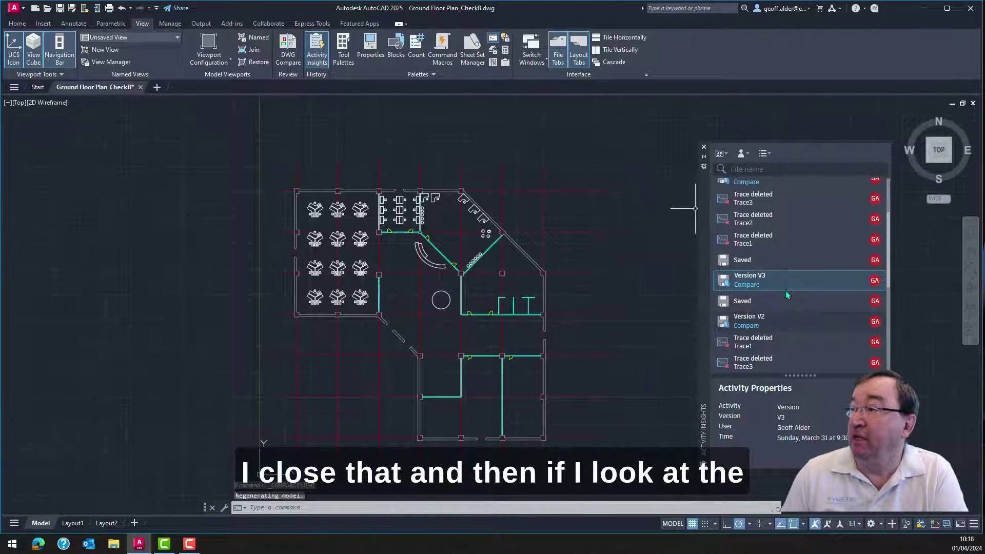
{"action": "scroll", "coordinate": [787, 295], "scroll_direction": "up", "scroll_amount": 3}
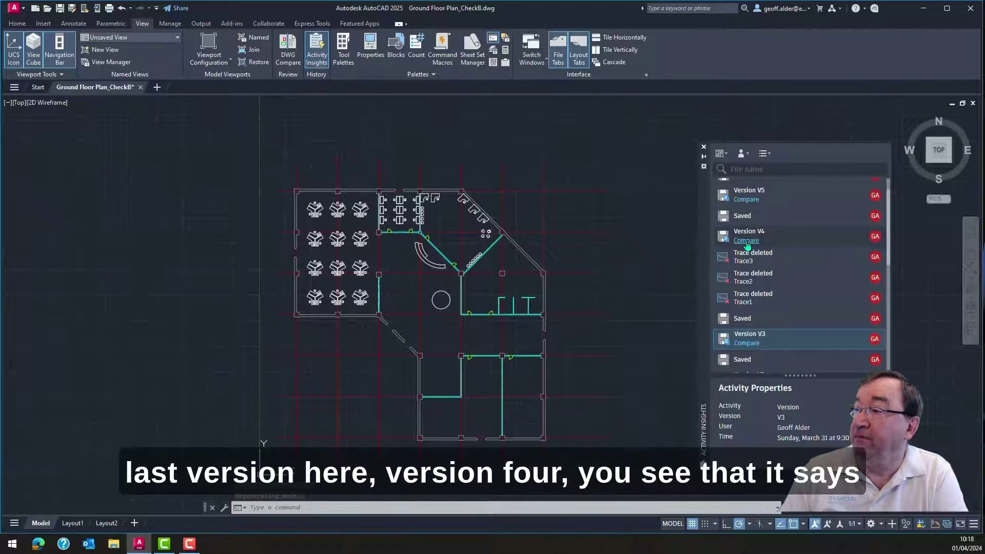
{"action": "left_click", "coordinate": [745, 240]}
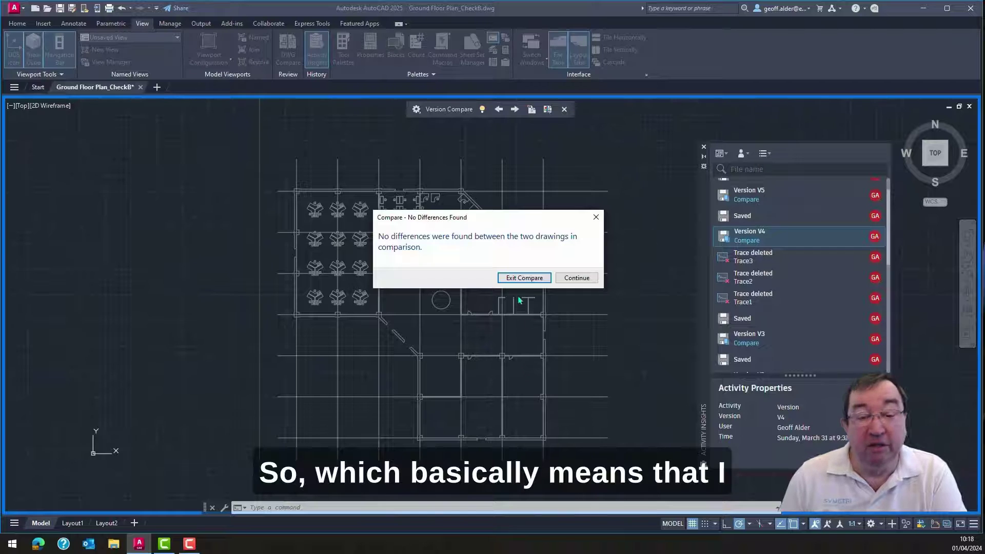
{"action": "left_click", "coordinate": [523, 277]}
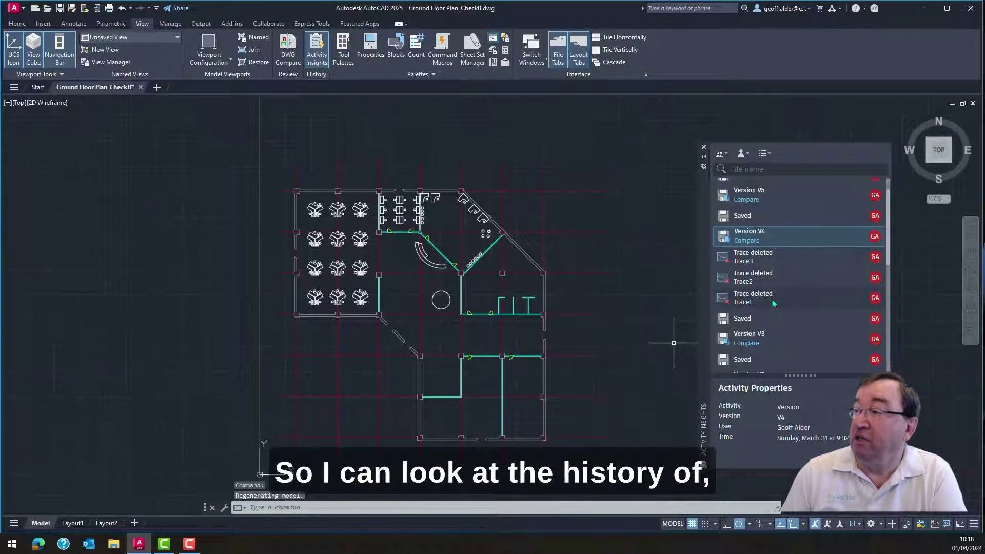
Look through the older entries of the activity history and close the Activity Insights palette
{"action": "scroll", "coordinate": [815, 301], "scroll_direction": "down", "scroll_amount": 3}
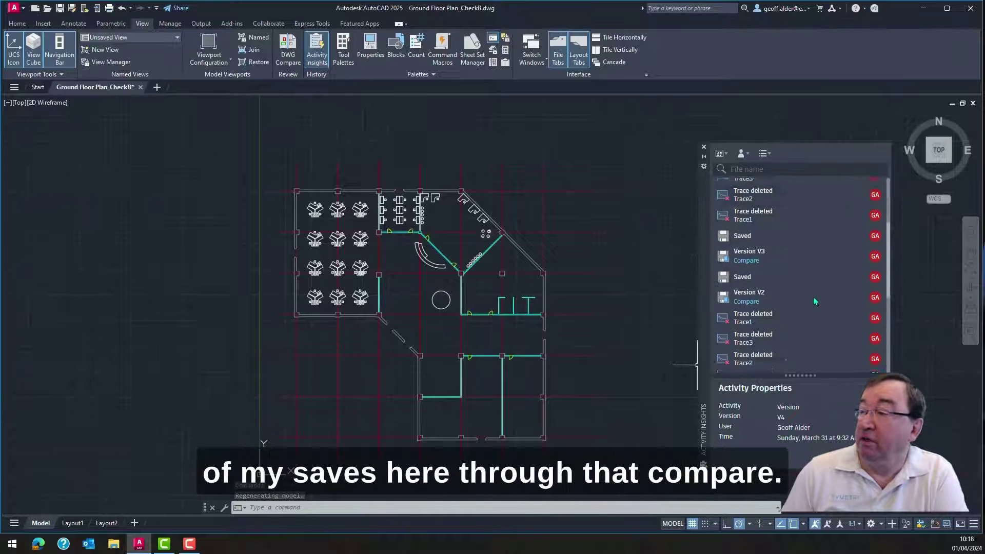
{"action": "scroll", "coordinate": [810, 304], "scroll_direction": "down", "scroll_amount": 1}
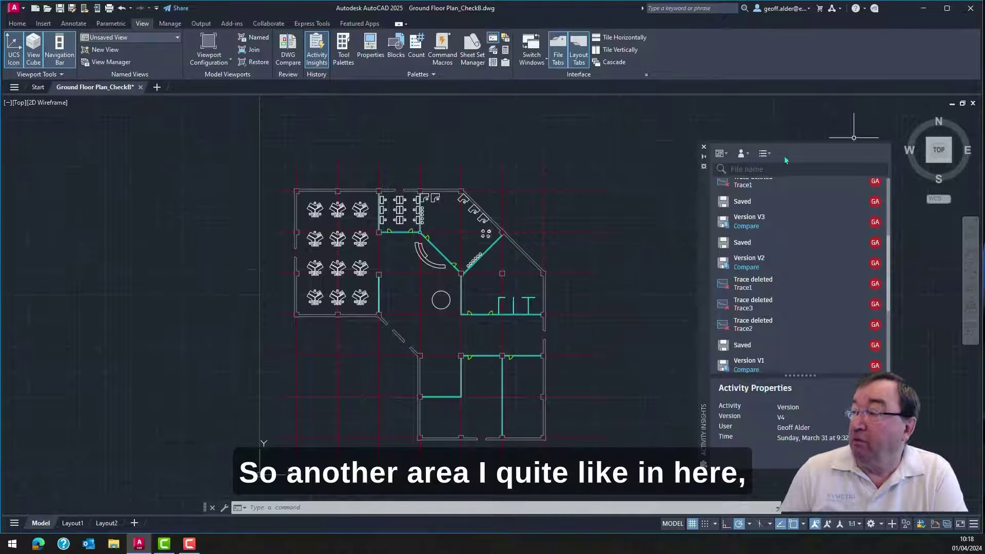
{"action": "left_click", "coordinate": [704, 148]}
Examine the round chairs along the diagonal wall and in the rest of that room
{"action": "scroll", "coordinate": [468, 273], "scroll_direction": "up", "scroll_amount": 10}
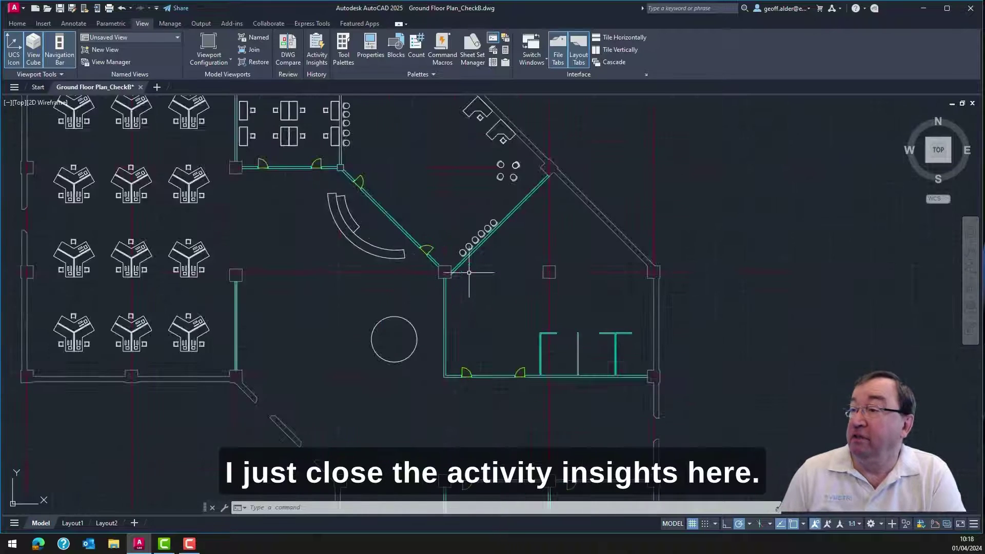
{"action": "middle_click_drag", "start_coordinate": [469, 271], "coordinate": [488, 406]}
{"action": "scroll", "coordinate": [452, 328], "scroll_direction": "down", "scroll_amount": 5}
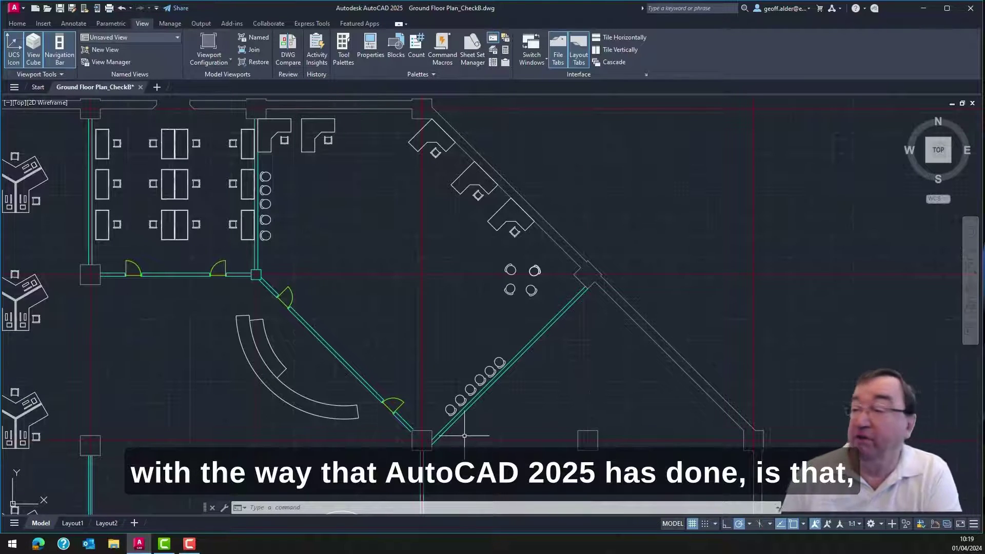
{"action": "scroll", "coordinate": [477, 430], "scroll_direction": "up", "scroll_amount": 5}
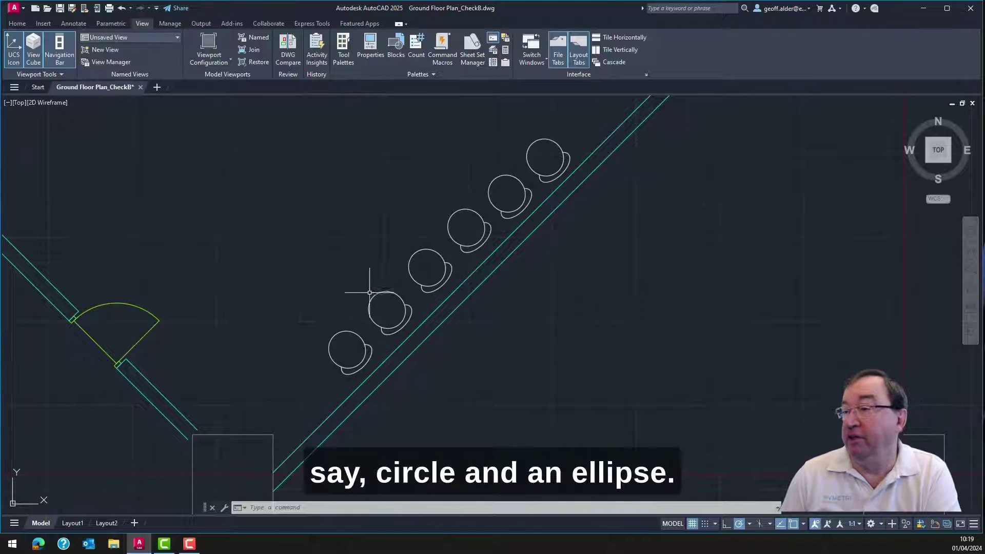
{"action": "scroll", "coordinate": [402, 335], "scroll_direction": "up", "scroll_amount": 2}
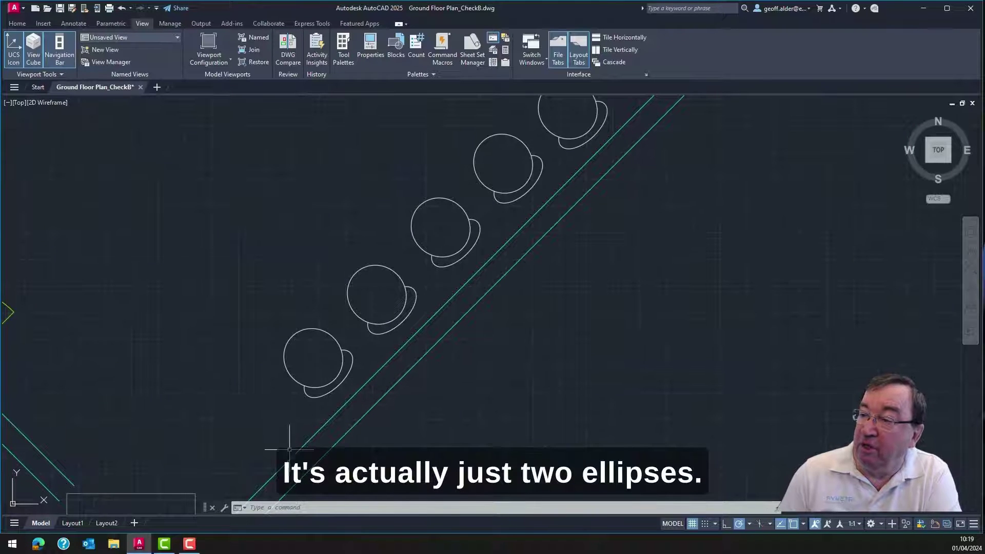
{"action": "scroll", "coordinate": [323, 454], "scroll_direction": "down", "scroll_amount": 5}
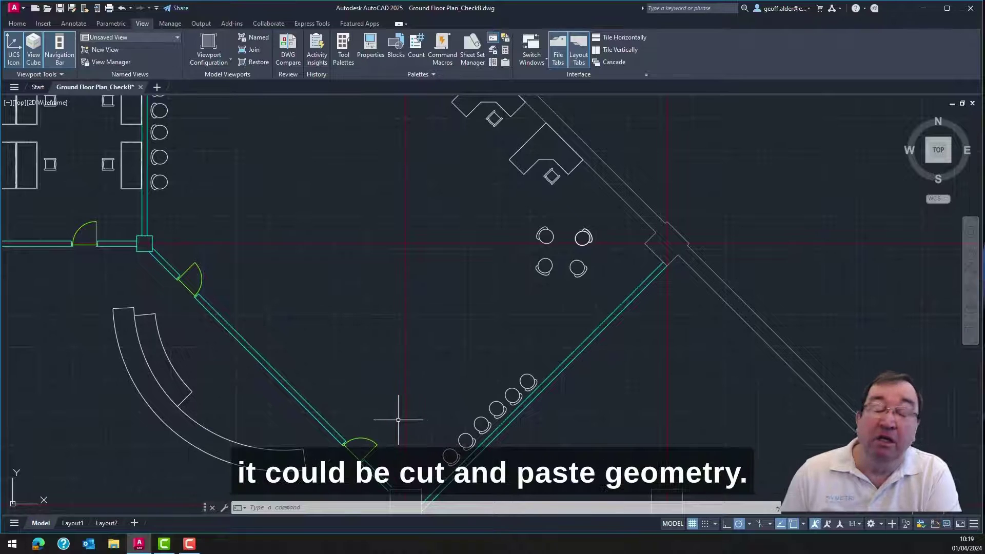
{"action": "middle_click_drag", "start_coordinate": [479, 464], "coordinate": [438, 337]}
{"action": "scroll", "coordinate": [438, 337], "scroll_direction": "up", "scroll_amount": 6}
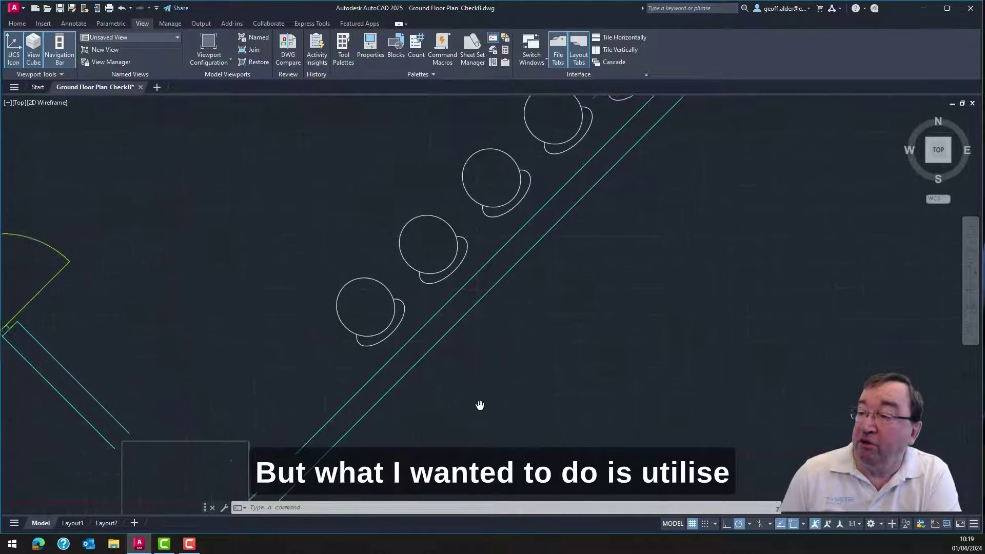
Run BCONVERT on the seat and curved back of the lowest chair in the row beside the diagonal wall
{"action": "left_click", "coordinate": [335, 507]}
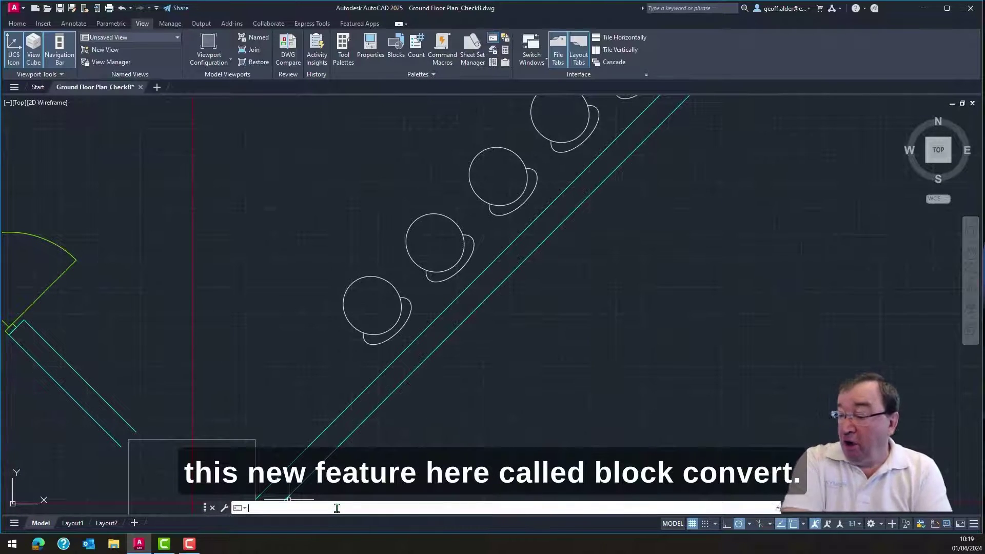
{"action": "type", "text": "BCo"}
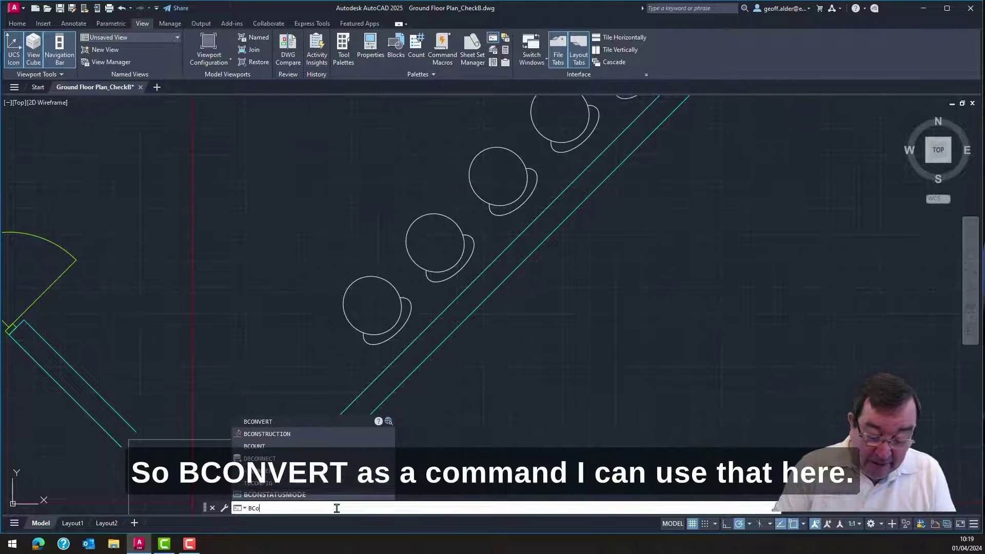
{"action": "type", "text": "nv"}
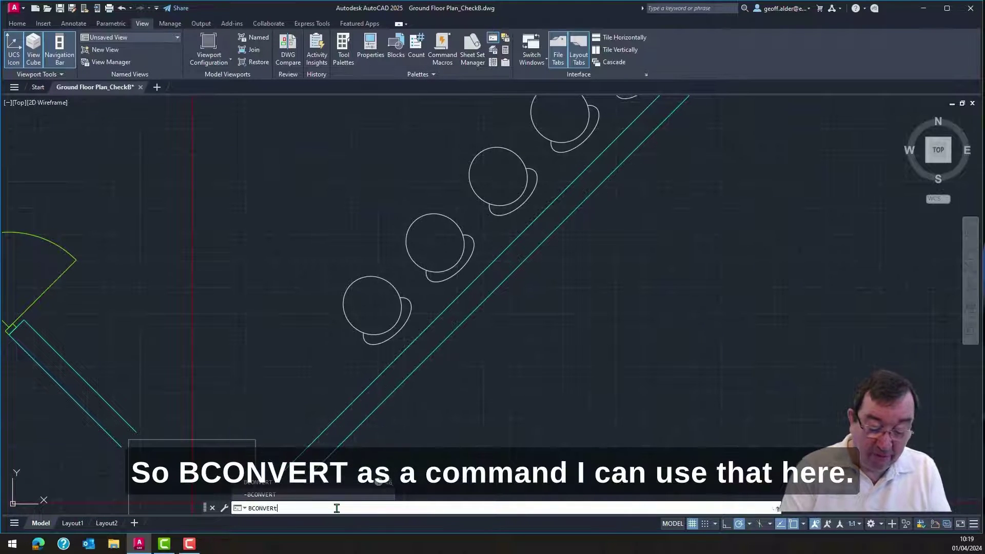
{"action": "type", "text": "ert"}
{"action": "key", "text": "Return"}
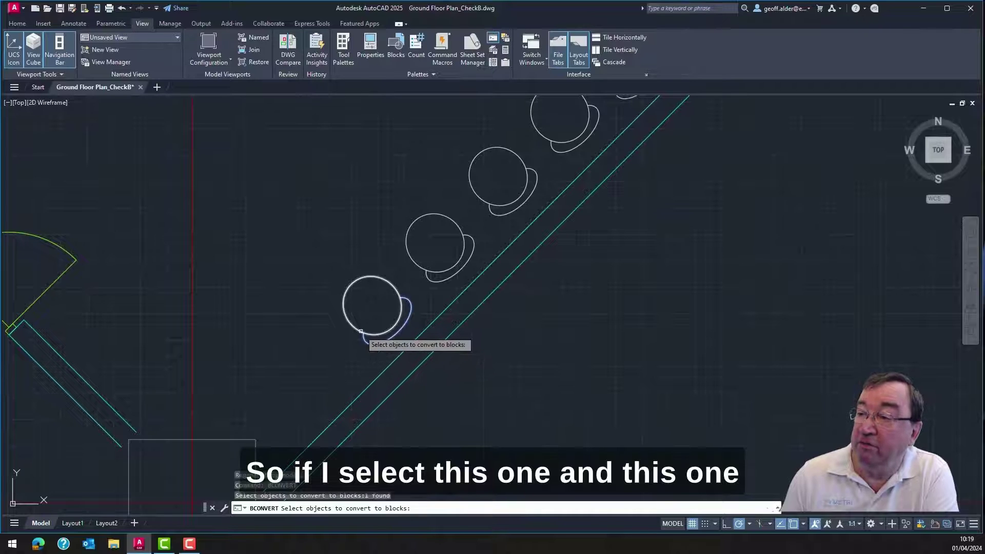
{"action": "left_click", "coordinate": [361, 331]}
{"action": "left_click", "coordinate": [359, 320]}
{"action": "key", "text": "Return"}
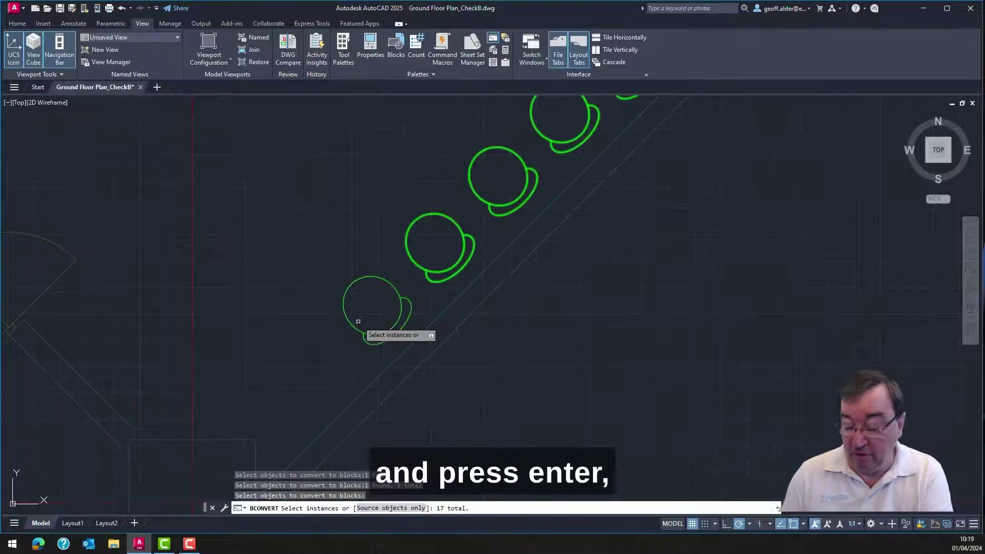
Review the highlighted matching chairs across the floor plan and accept all instances for conversion
{"action": "scroll", "coordinate": [564, 344], "scroll_direction": "down", "scroll_amount": 6}
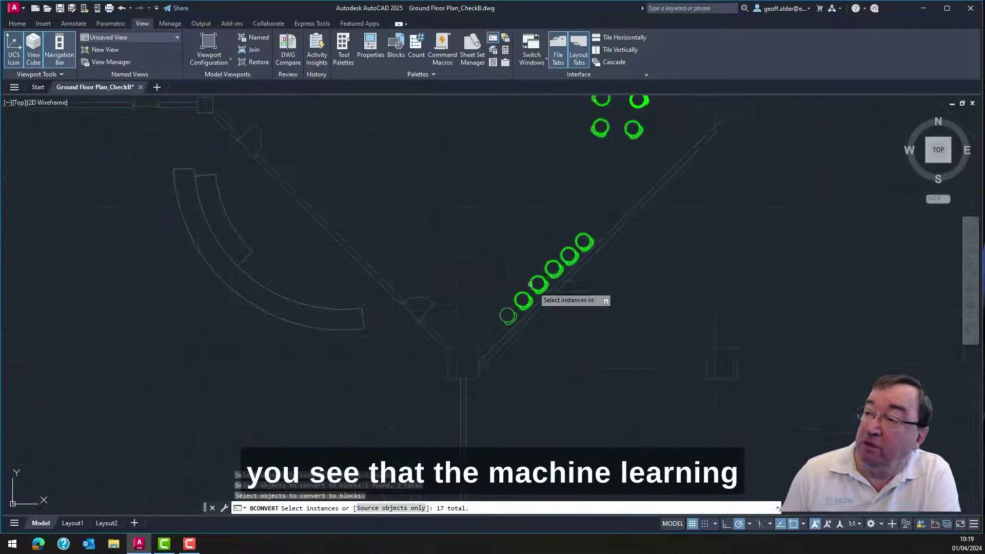
{"action": "mouse_move", "coordinate": [564, 303]}
{"action": "middle_mouse_down"}
{"action": "mouse_move", "coordinate": [460, 277]}
{"action": "mouse_move", "coordinate": [435, 424]}
{"action": "middle_mouse_up"}
{"action": "scroll", "coordinate": [421, 400], "scroll_direction": "down", "scroll_amount": 2}
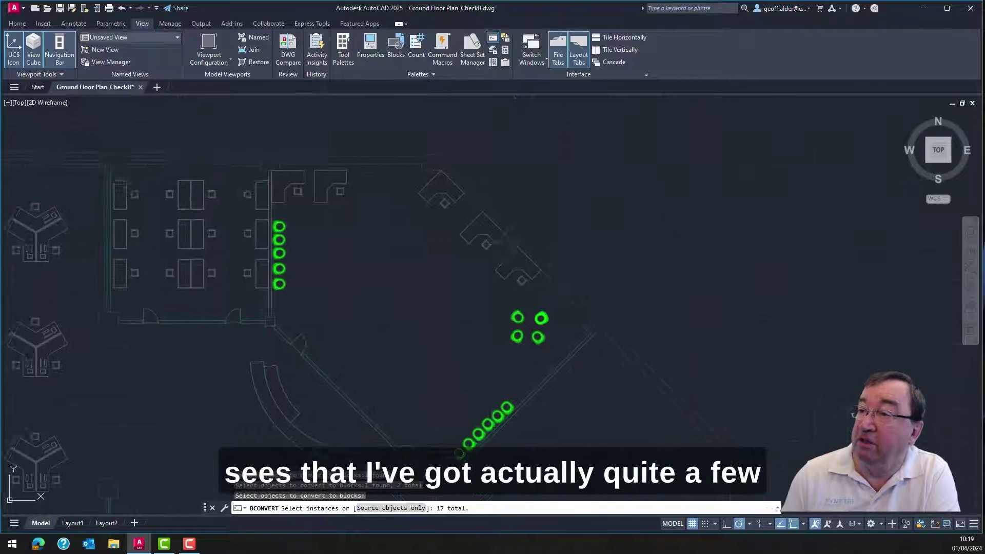
{"action": "middle_click_drag", "start_coordinate": [420, 383], "coordinate": [381, 336]}
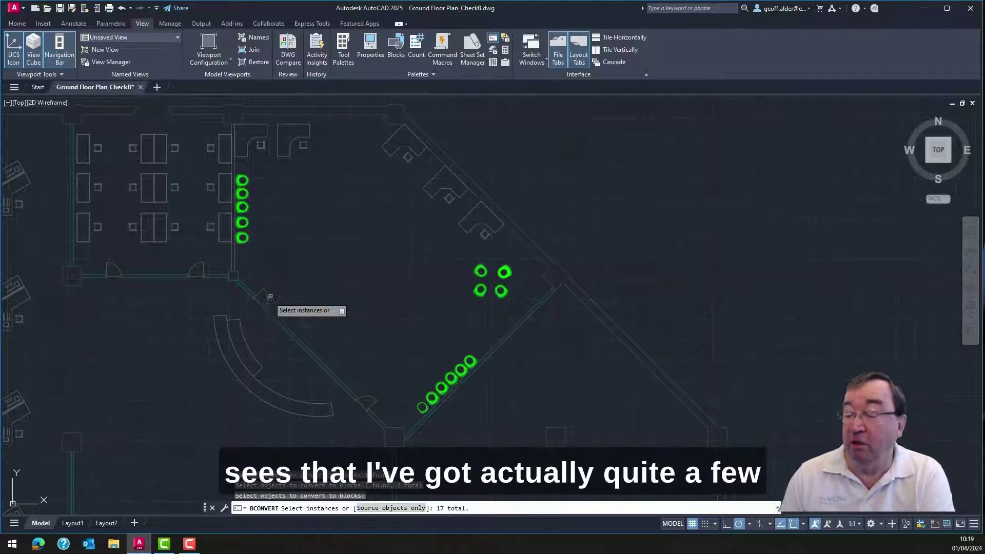
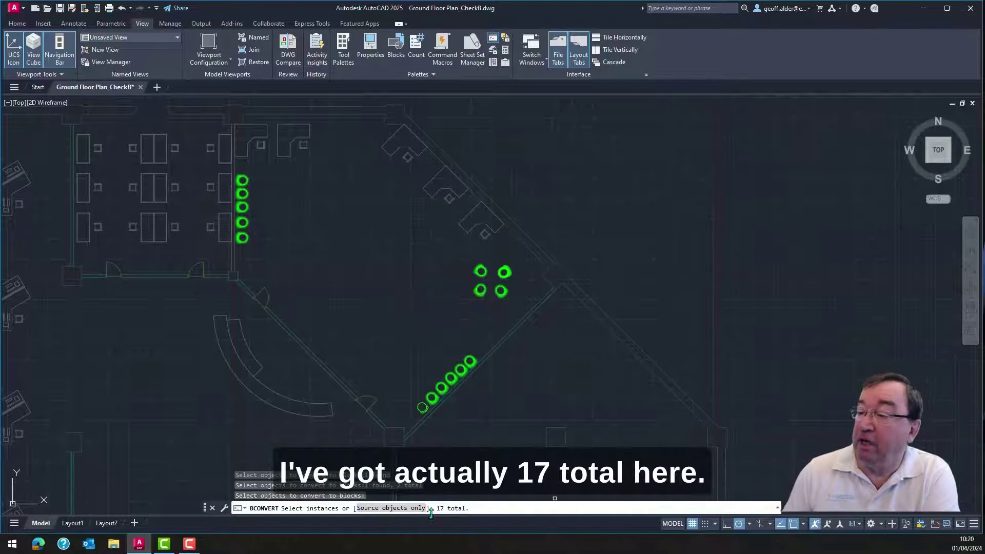
{"action": "key", "text": "Return"}
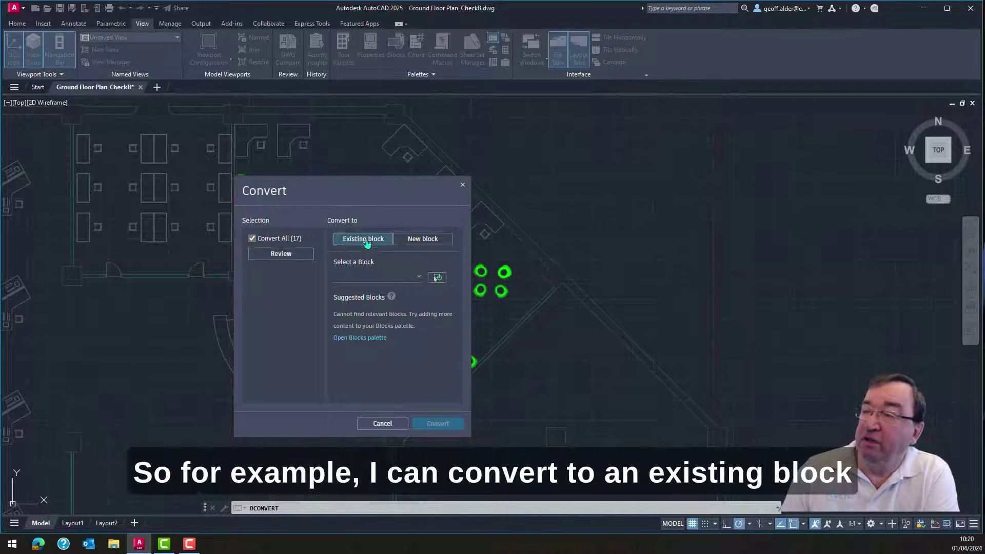
Convert all selected chair instances into a new block named Cumfy Chair, using the geometry center as basepoint
{"action": "left_click", "coordinate": [421, 242]}
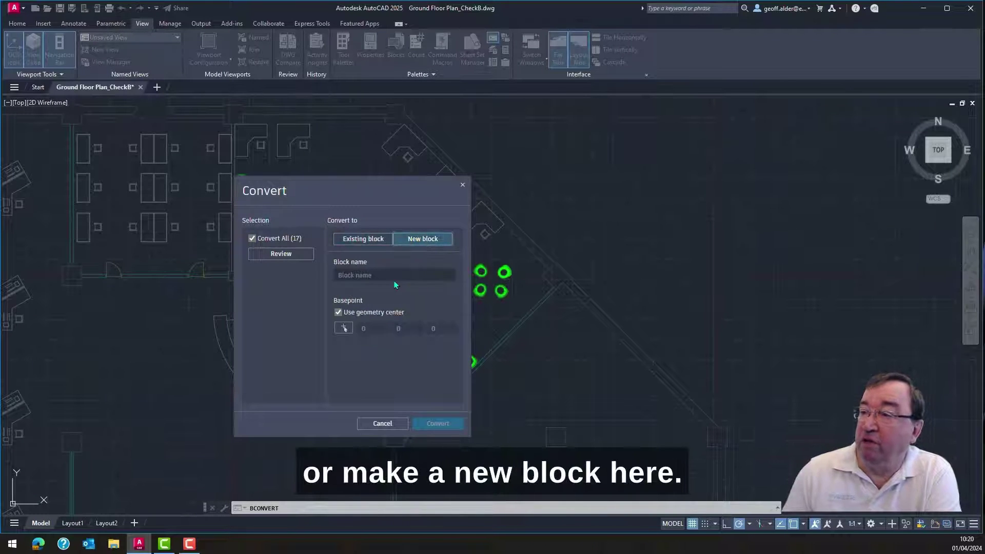
{"action": "left_click", "coordinate": [371, 273]}
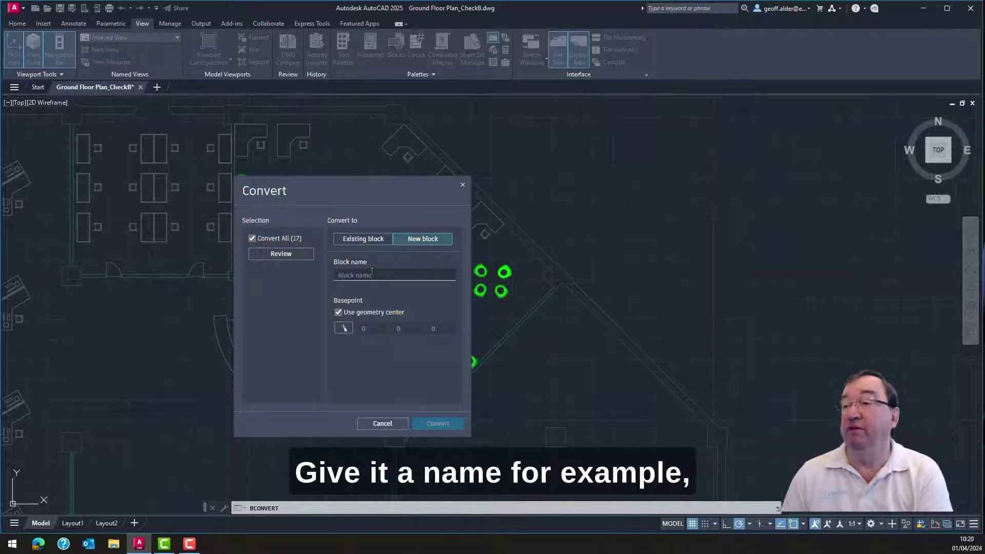
{"action": "type", "text": "c"}
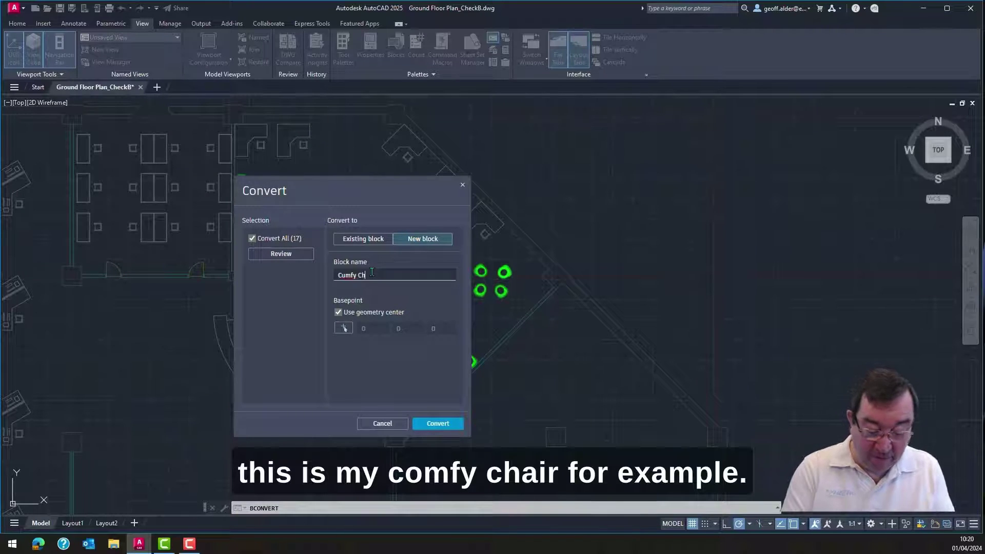
{"action": "type", "text": "umfy Chair"}
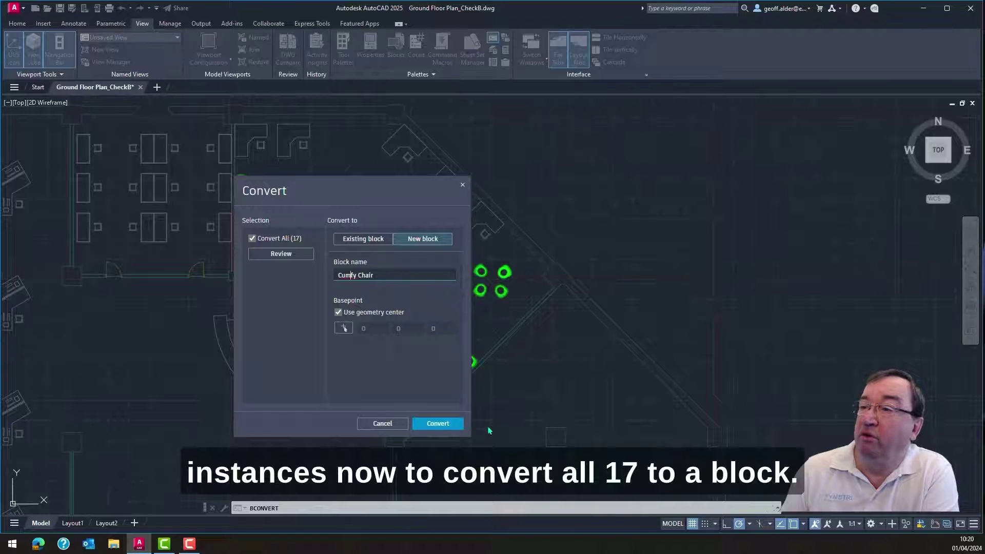
{"action": "left_click", "coordinate": [454, 423]}
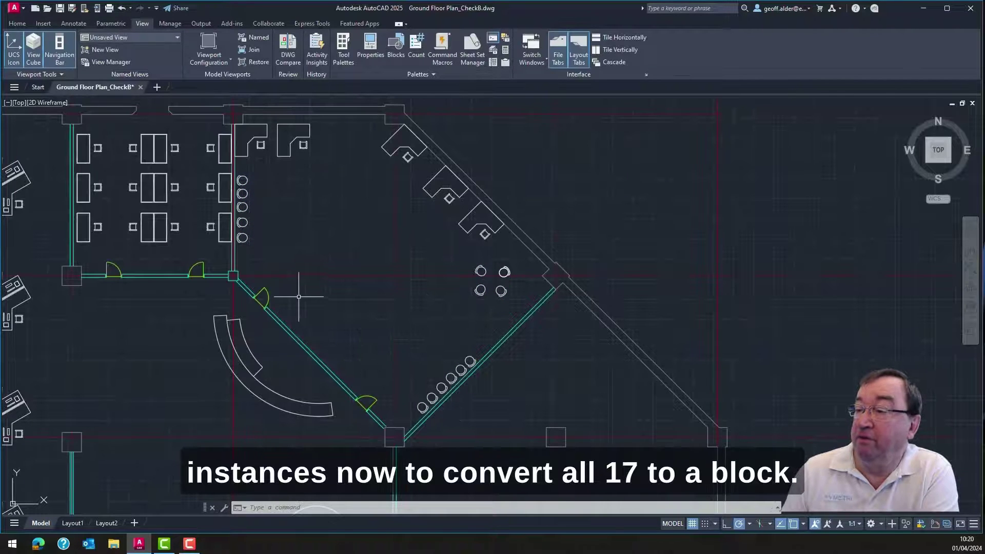
Examine the converted chairs beside the diagonal wall and look over the rest of the floor plan
{"action": "scroll", "coordinate": [422, 334], "scroll_direction": "up", "scroll_amount": 6}
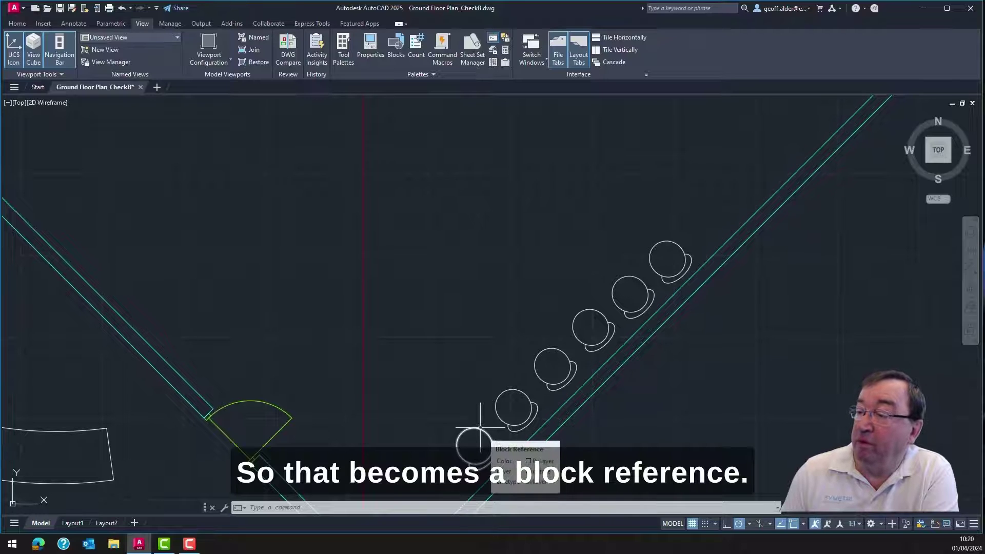
{"action": "scroll", "coordinate": [362, 331], "scroll_direction": "down", "scroll_amount": 3}
{"action": "scroll", "coordinate": [362, 332], "scroll_direction": "down", "scroll_amount": 3}
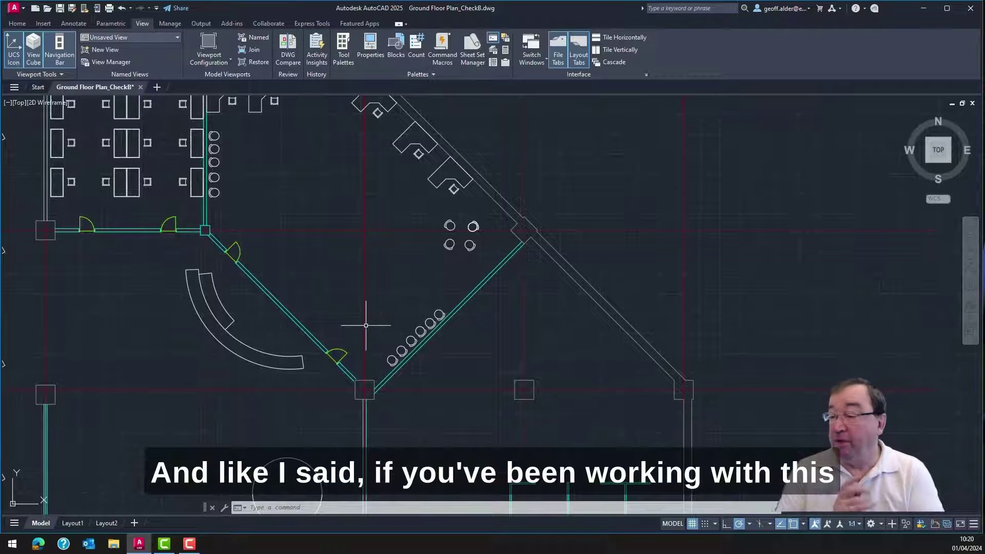
{"action": "scroll", "coordinate": [358, 315], "scroll_direction": "down", "scroll_amount": 8}
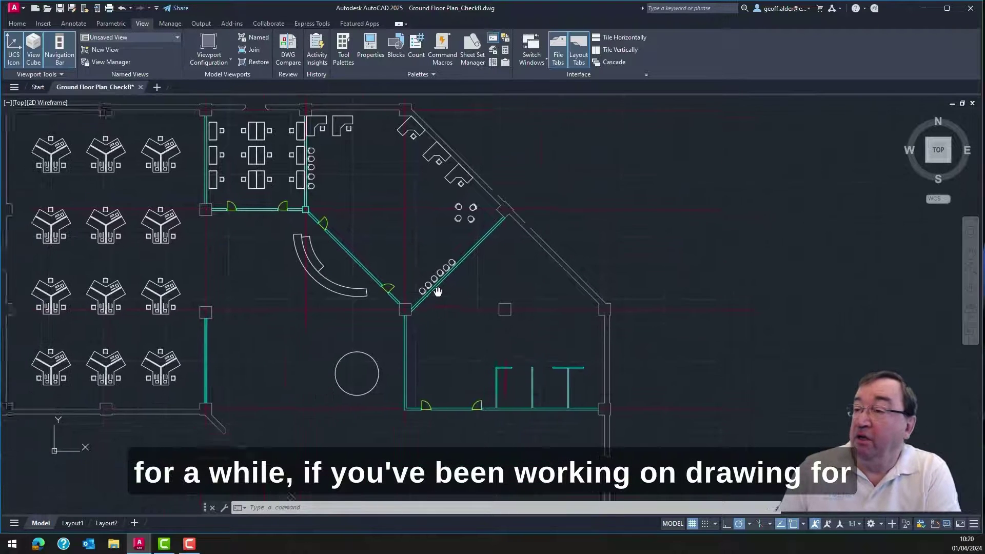
{"action": "middle_click_drag", "start_coordinate": [430, 307], "coordinate": [401, 284]}
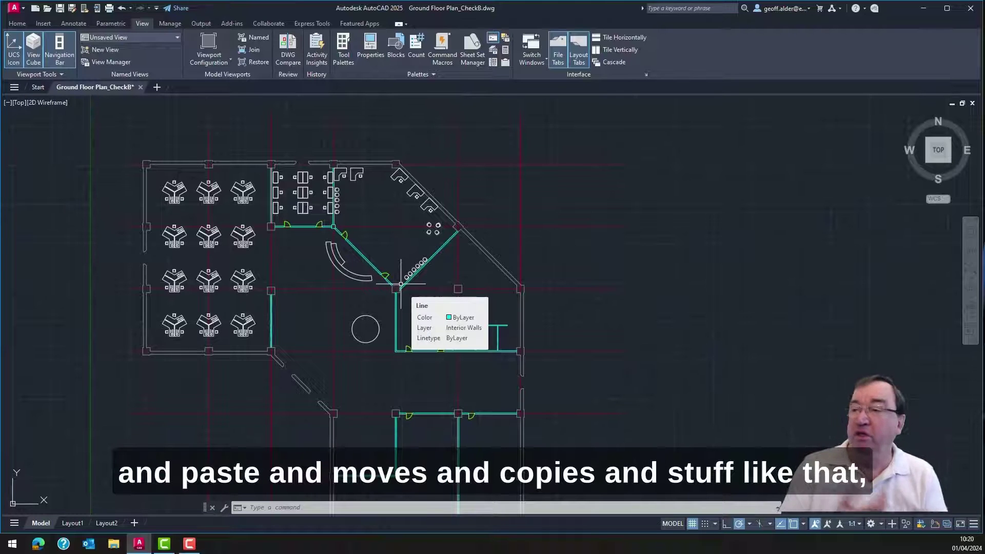
{"action": "middle_click_drag", "start_coordinate": [661, 354], "coordinate": [651, 348]}
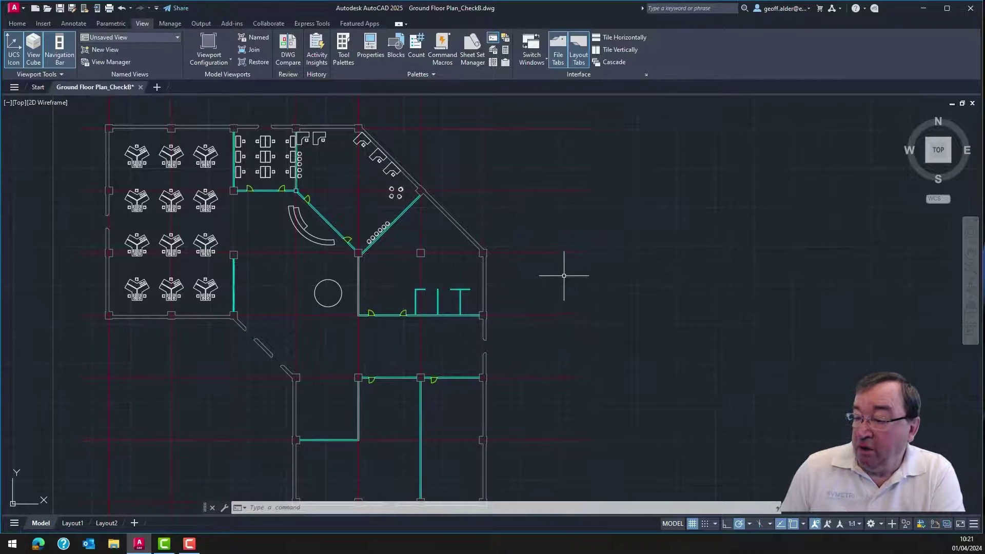
{"action": "scroll", "coordinate": [533, 264], "scroll_direction": "down", "scroll_amount": 2}
{"action": "middle_click_drag", "start_coordinate": [510, 257], "coordinate": [440, 257]}
{"action": "scroll", "coordinate": [439, 257], "scroll_direction": "up", "scroll_amount": 2}
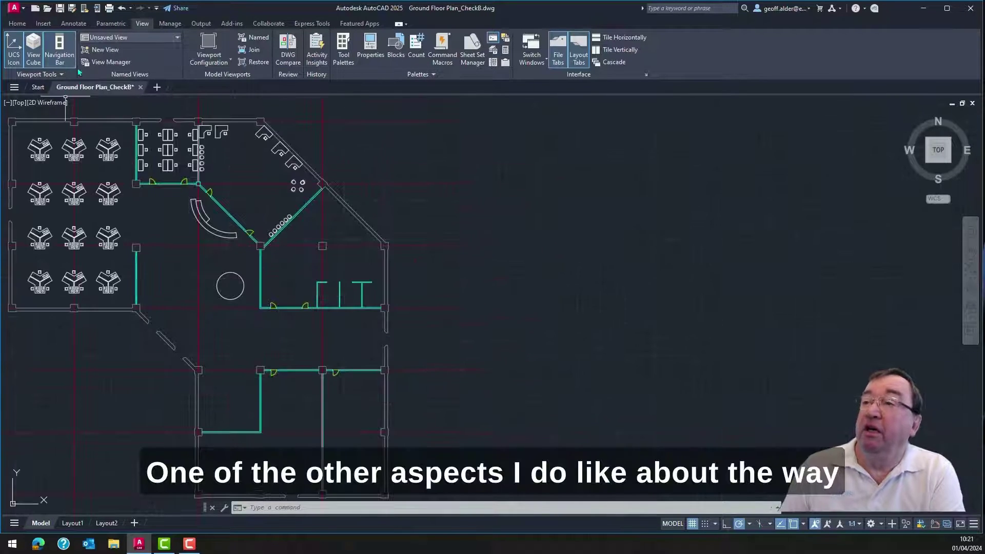
Start the Hatch command and choose the AR-CONC pattern
{"action": "left_click", "coordinate": [17, 23]}
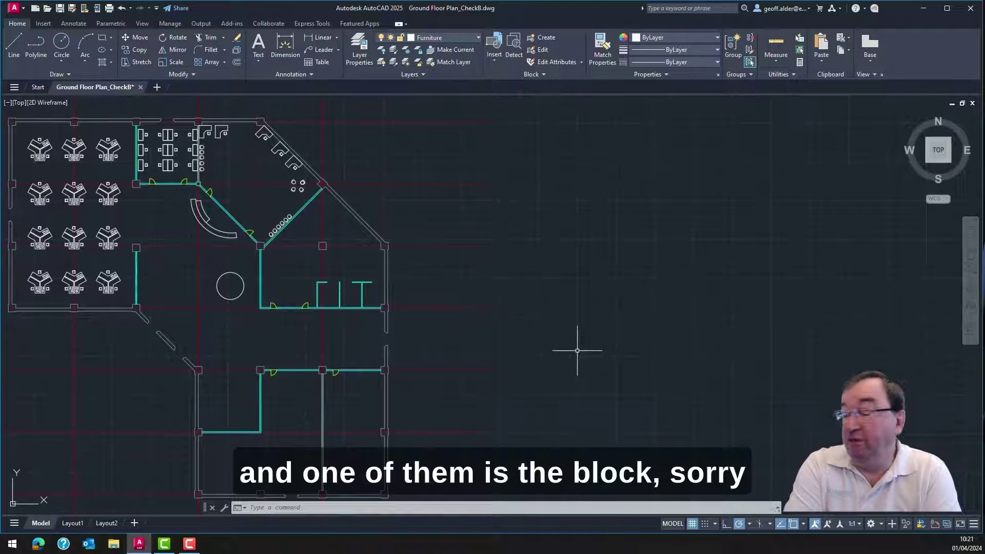
{"action": "left_click", "coordinate": [102, 63]}
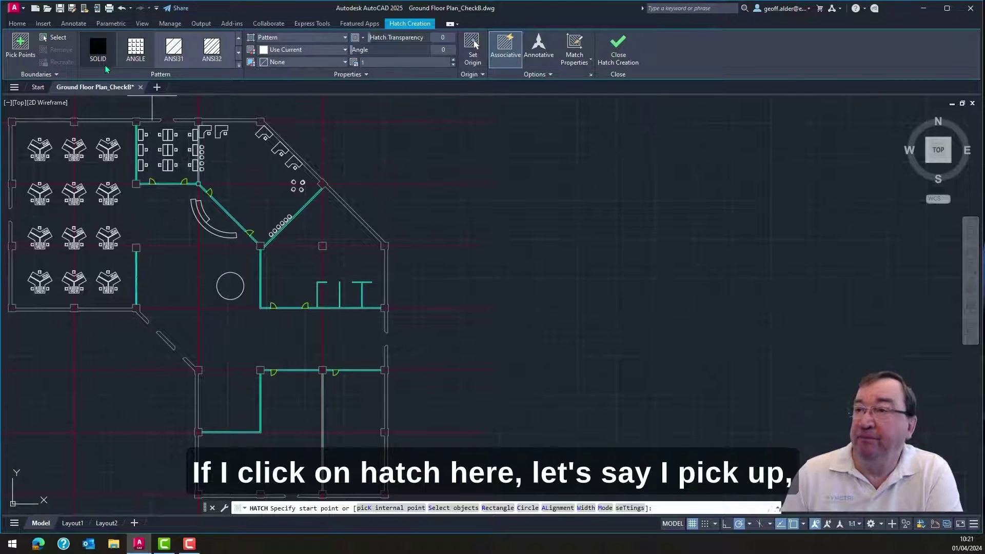
{"action": "left_click", "coordinate": [239, 67]}
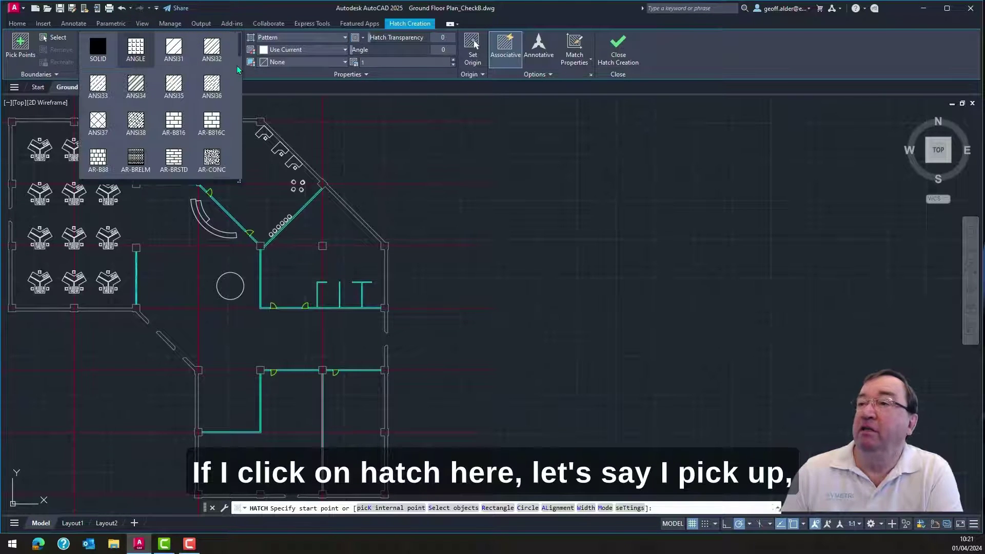
{"action": "left_click", "coordinate": [213, 160]}
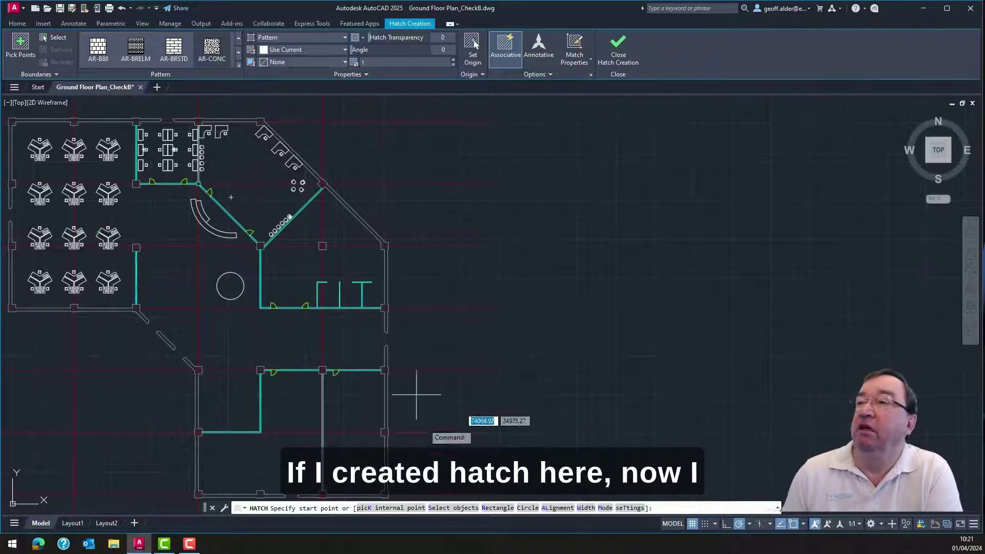
{"action": "left_click", "coordinate": [498, 508]}
{"action": "left_click", "coordinate": [507, 319]}
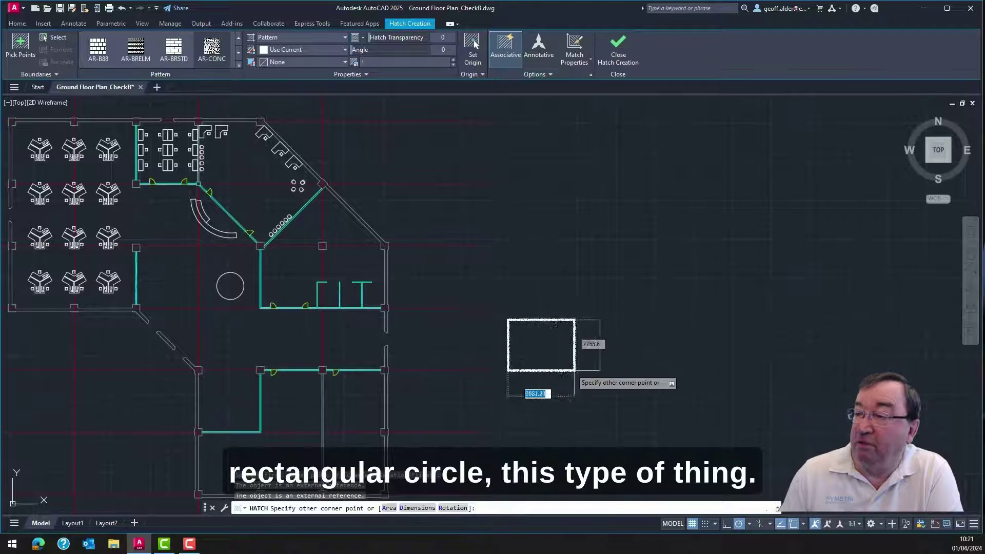
{"action": "key", "text": "Escape"}
Set the hatch drawing mode to Area and leave the command
{"action": "left_click", "coordinate": [605, 508]}
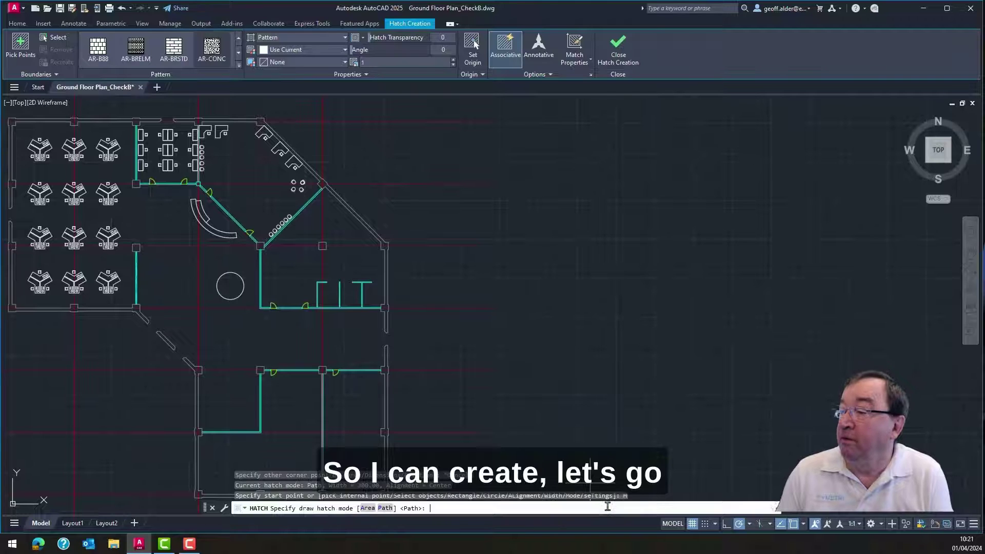
{"action": "left_click", "coordinate": [367, 508]}
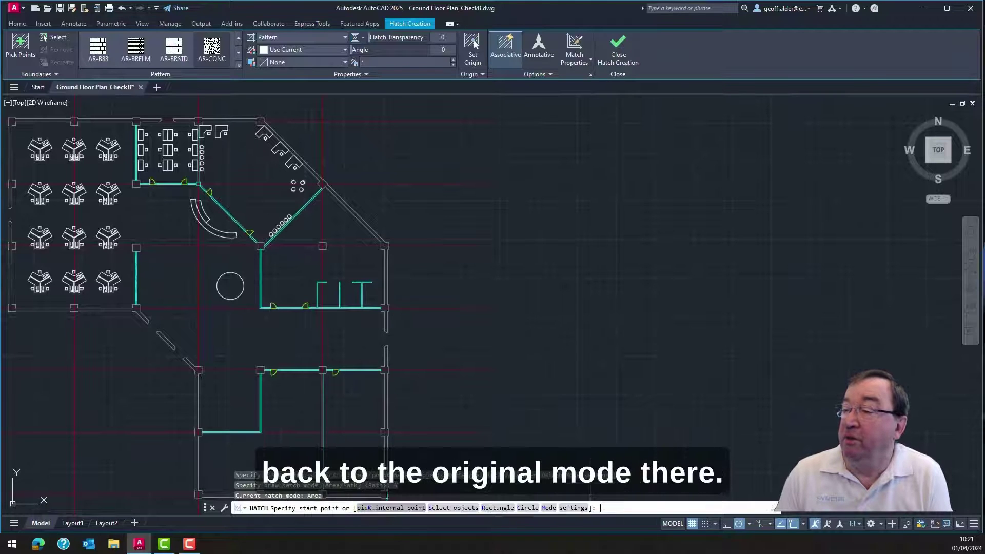
{"action": "left_click", "coordinate": [475, 324]}
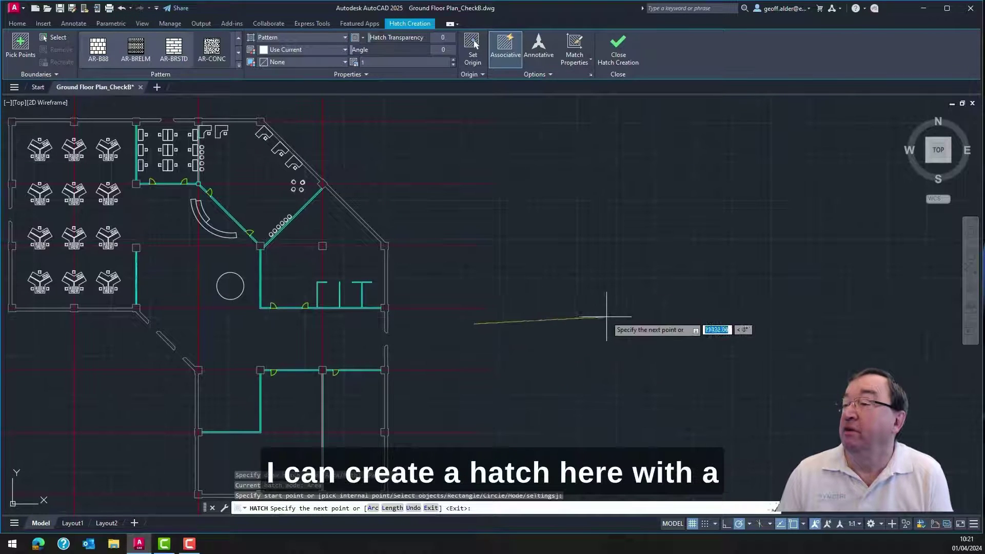
{"action": "key", "text": "Escape"}
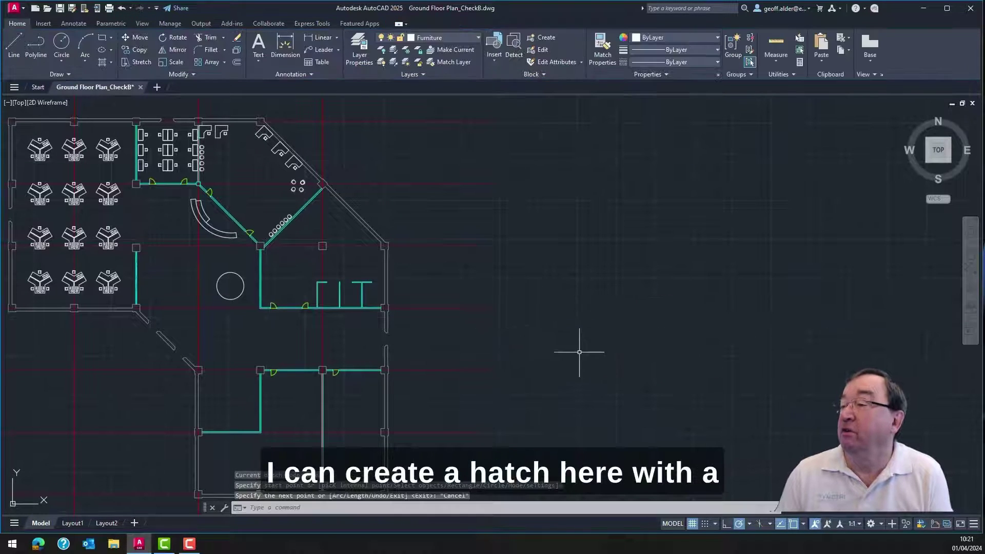
Draw a rectangular AR-CONC hatch in the empty space east of the floor plan without any existing boundary
{"action": "left_click", "coordinate": [102, 62]}
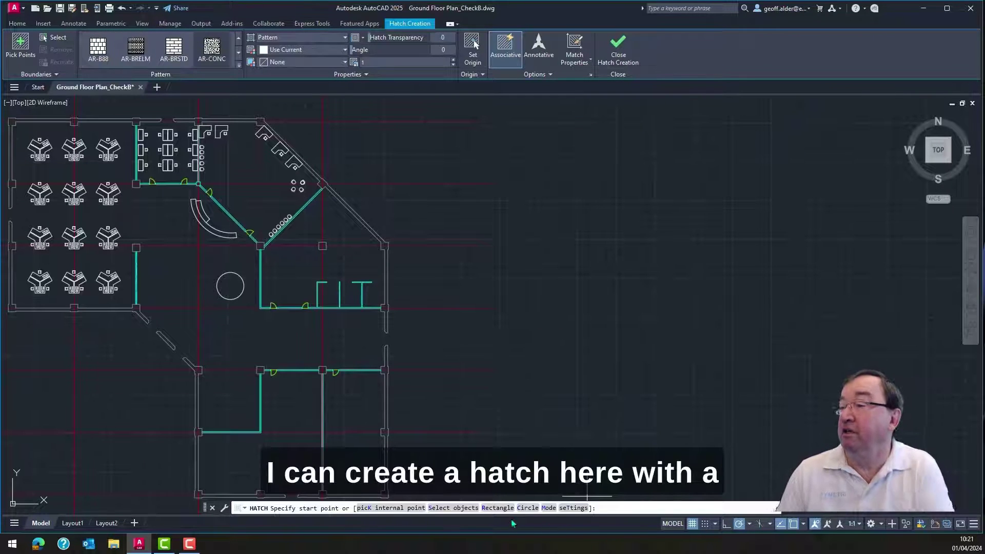
{"action": "left_click", "coordinate": [498, 508]}
{"action": "left_click", "coordinate": [533, 277]}
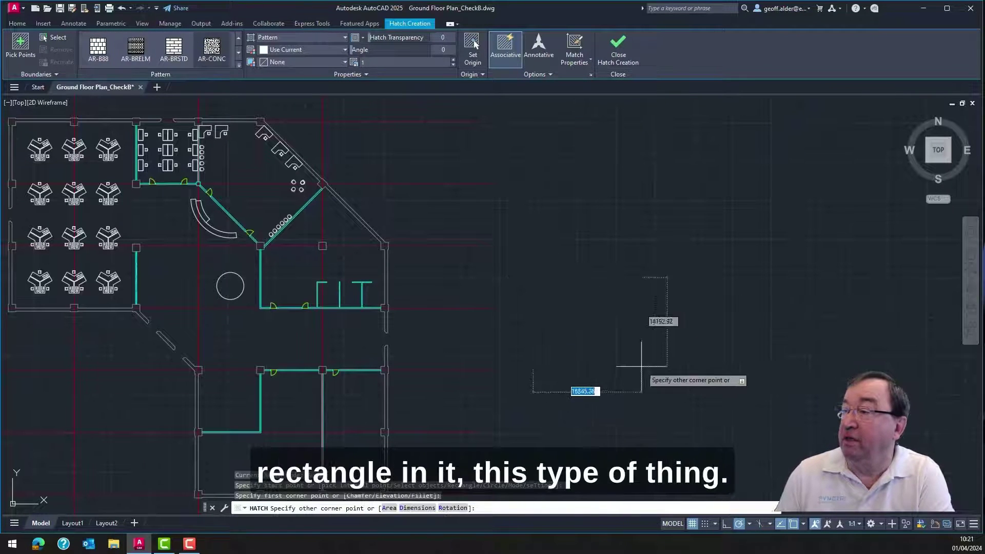
{"action": "left_click", "coordinate": [594, 310]}
{"action": "scroll", "coordinate": [567, 289], "scroll_direction": "up", "scroll_amount": 5}
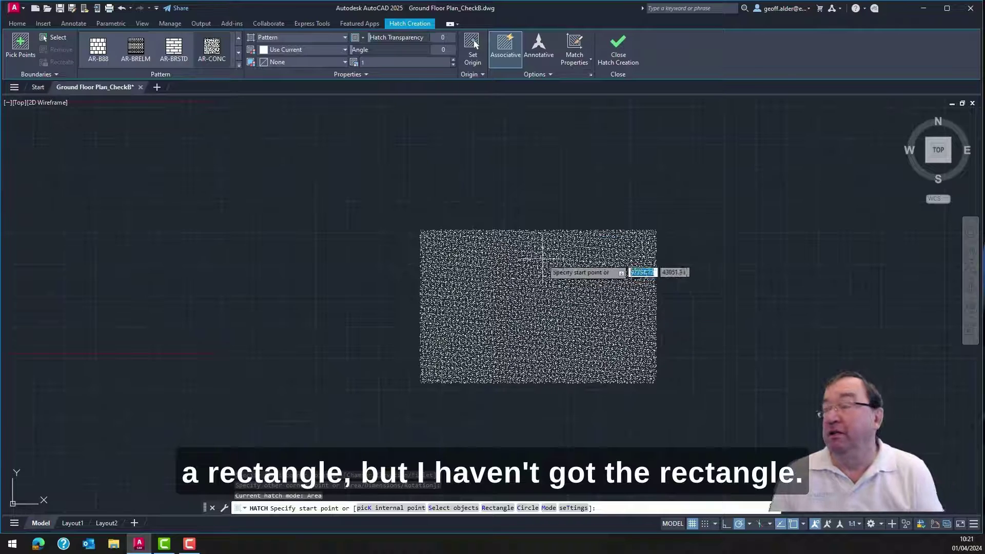
{"action": "key", "text": "Escape"}
Delete the rectangular hatch beside the floor plan
{"action": "left_click", "coordinate": [486, 242]}
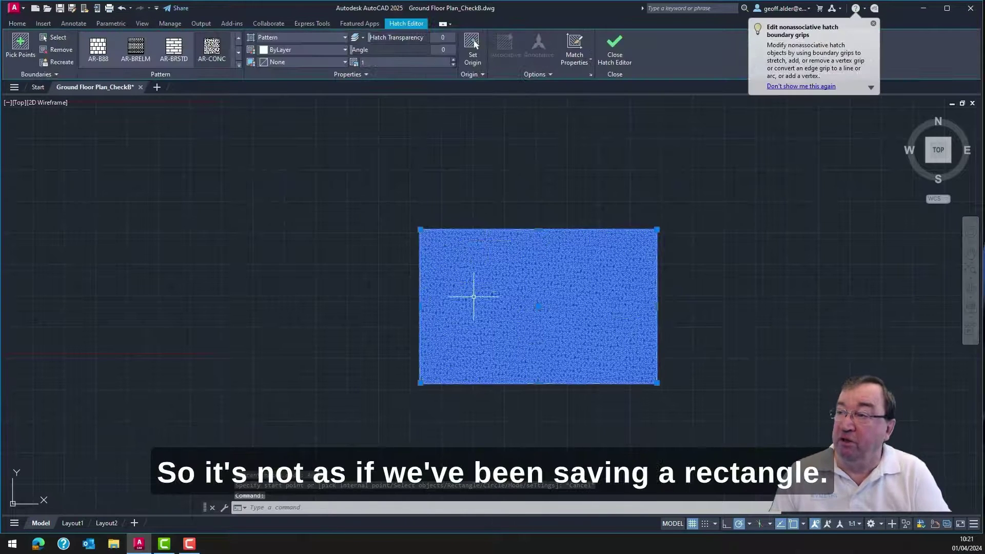
{"action": "key", "text": "Delete"}
{"action": "scroll", "coordinate": [395, 353], "scroll_direction": "down", "scroll_amount": 3}
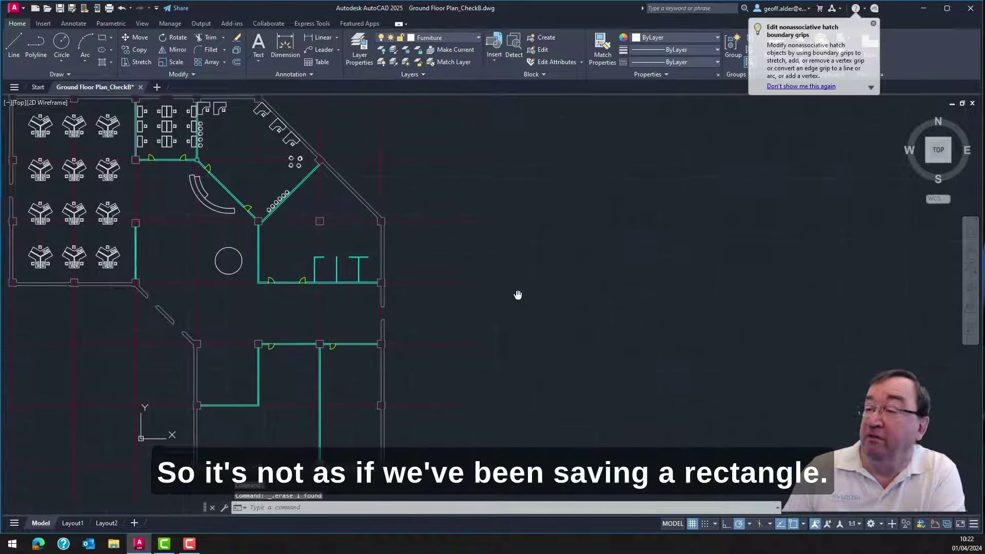
Draw an irregular, closed five-sided AR-CONC hatch point by point in the empty space east of the floor plan
{"action": "left_click", "coordinate": [102, 64]}
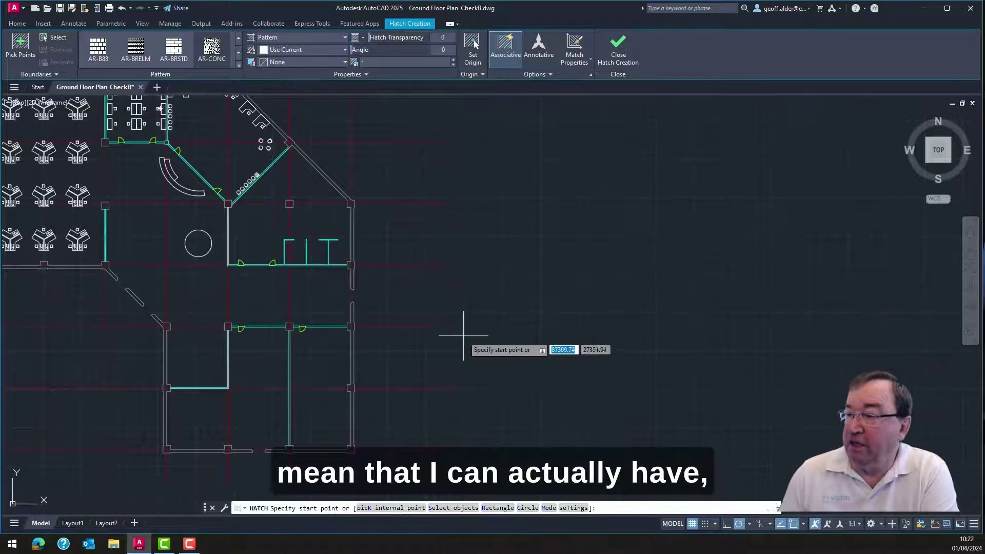
{"action": "left_click", "coordinate": [479, 336]}
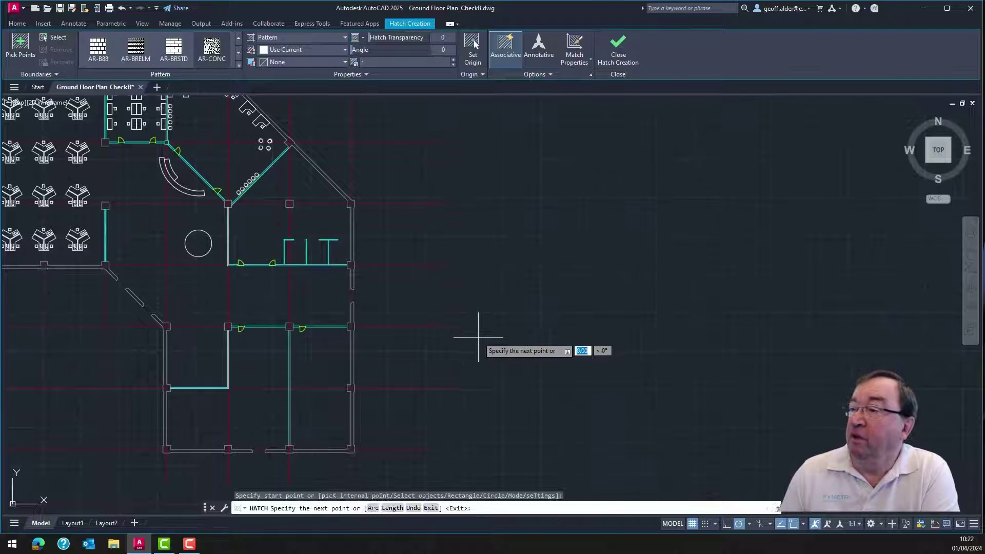
{"action": "left_click", "coordinate": [558, 217]}
{"action": "left_click", "coordinate": [715, 333]}
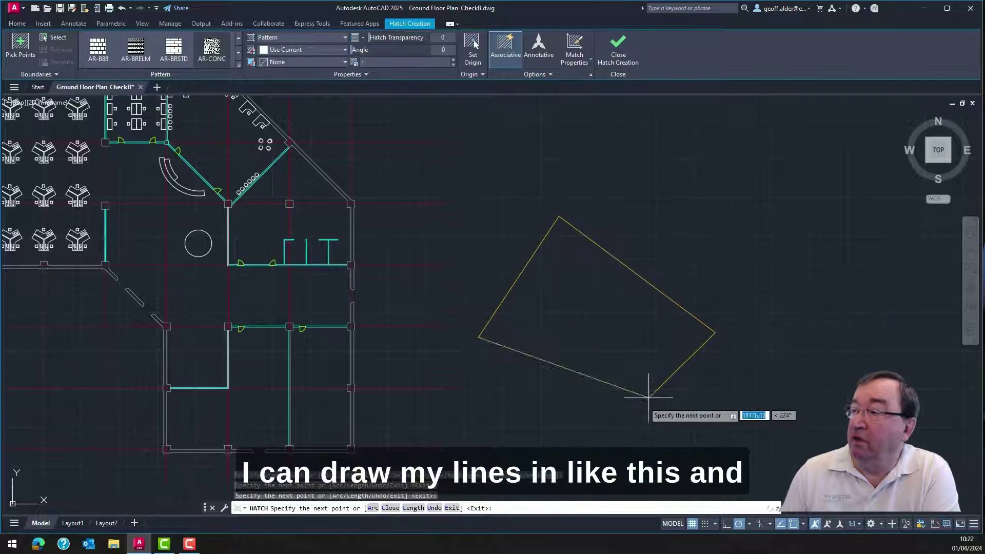
{"action": "left_click", "coordinate": [562, 443]}
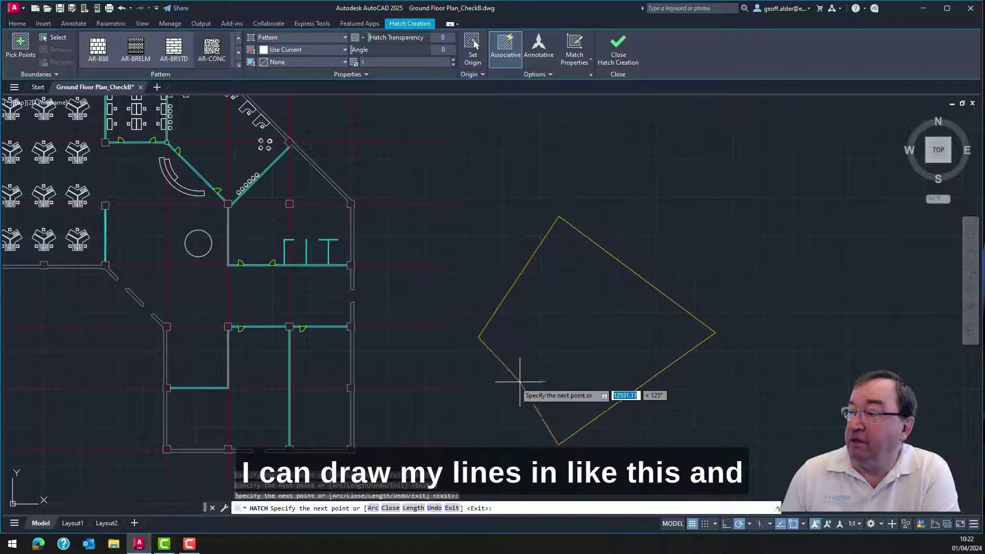
{"action": "right_click", "coordinate": [535, 372]}
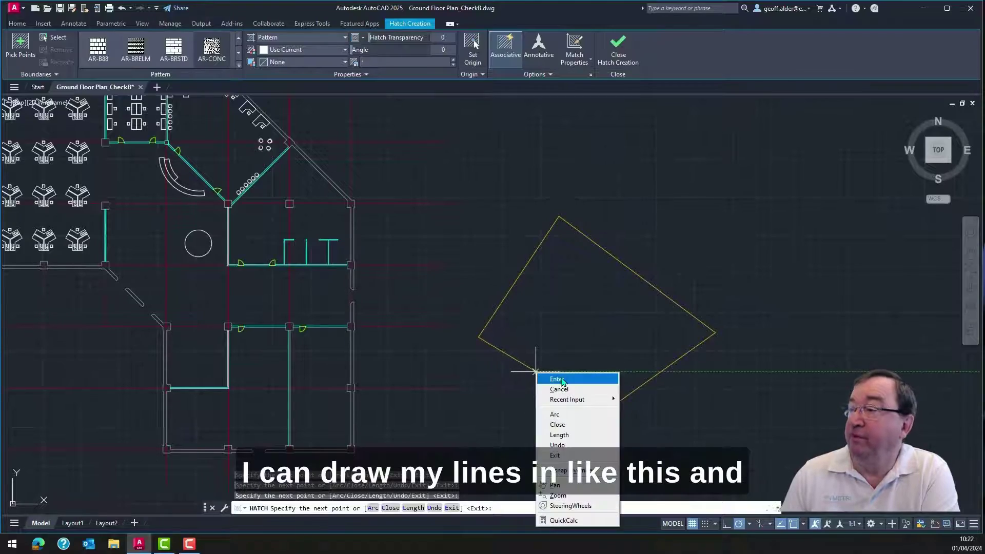
{"action": "left_click", "coordinate": [557, 426]}
{"action": "scroll", "coordinate": [664, 411], "scroll_direction": "up", "scroll_amount": 2}
{"action": "scroll", "coordinate": [534, 391], "scroll_direction": "up", "scroll_amount": 2}
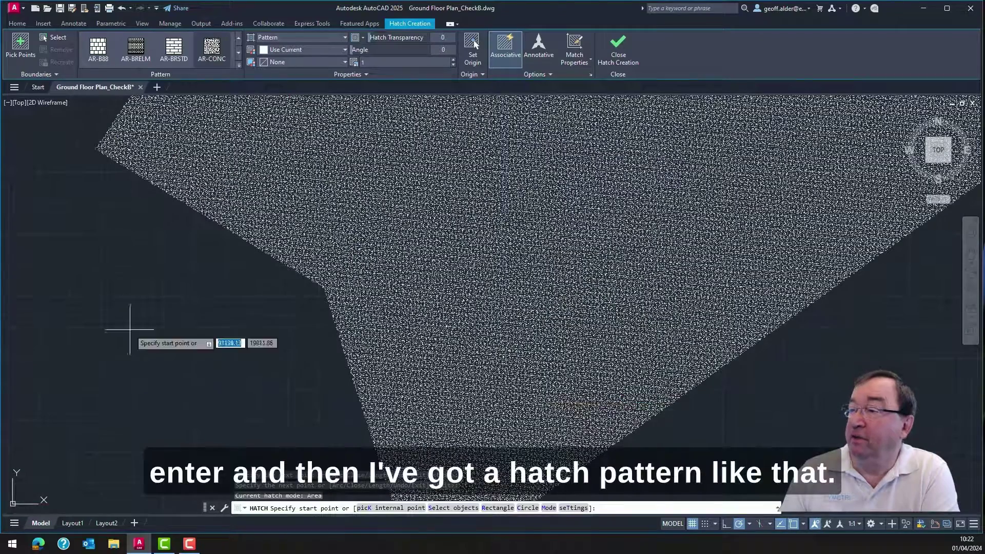
{"action": "scroll", "coordinate": [334, 358], "scroll_direction": "down", "scroll_amount": 4}
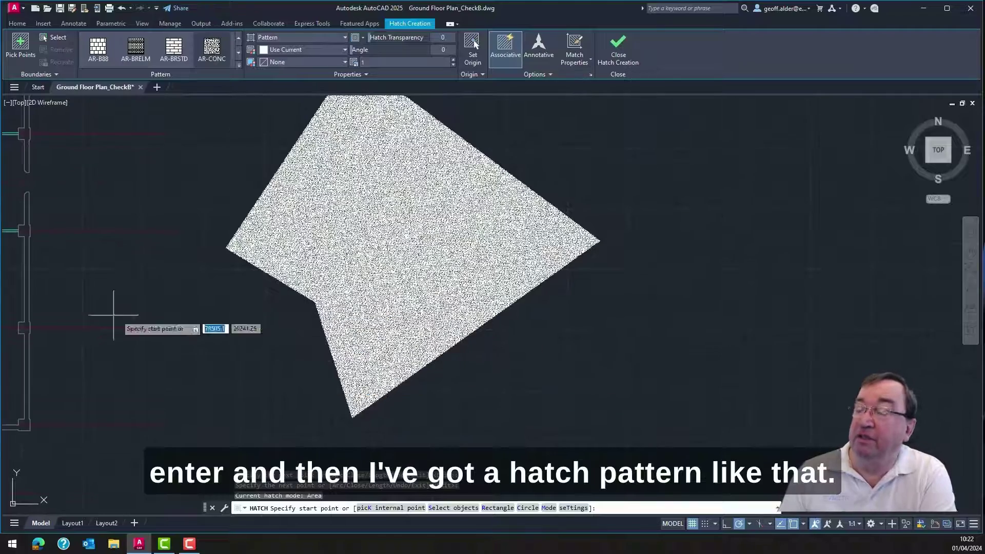
{"action": "key", "text": "Escape"}
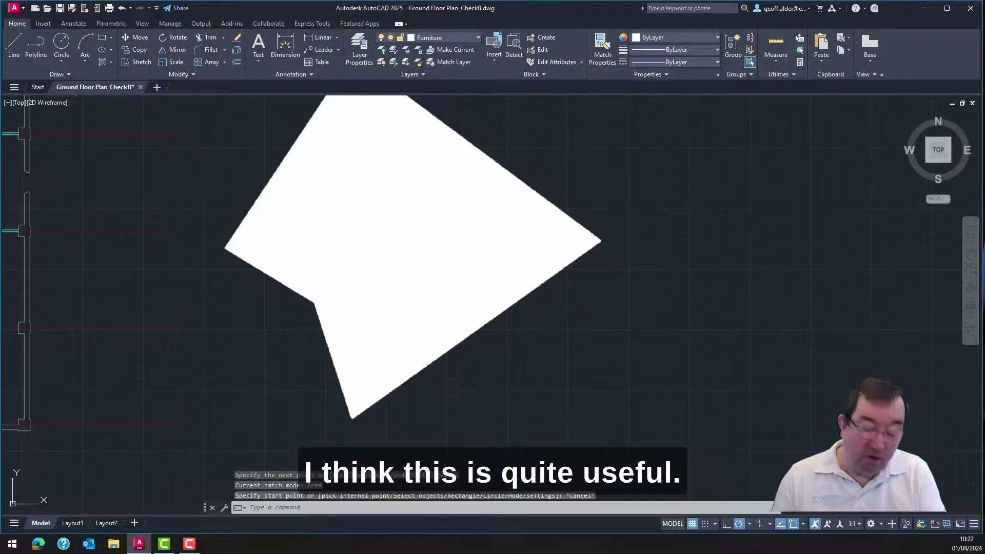
Delete the irregular five-sided hatch
{"action": "left_click", "coordinate": [434, 365]}
{"action": "left_click", "coordinate": [426, 353]}
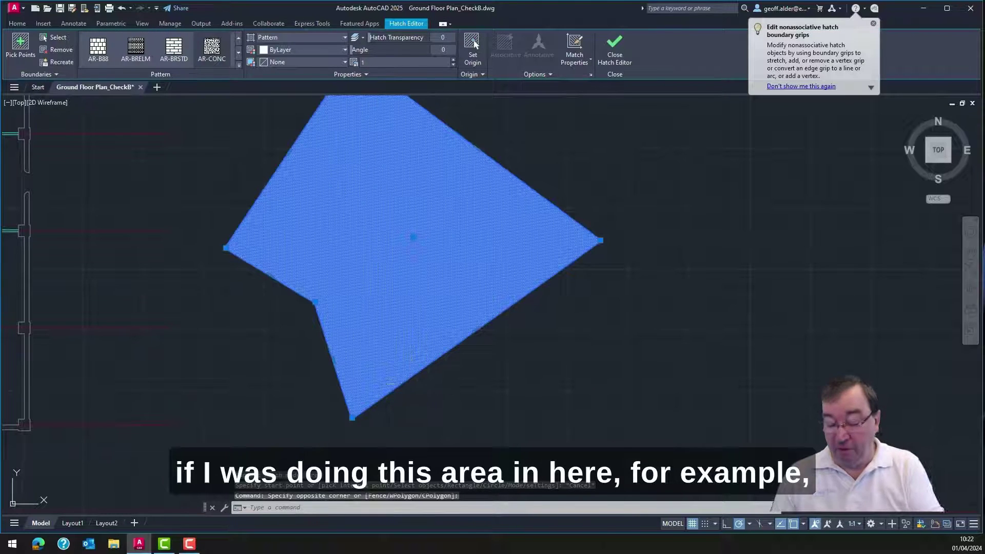
{"action": "key", "text": "Delete"}
Draw an AR-CONC hatch point by point around the inner walls and columns of the room containing the partition stubs
{"action": "scroll", "coordinate": [446, 380], "scroll_direction": "down", "scroll_amount": 4}
{"action": "scroll", "coordinate": [389, 379], "scroll_direction": "up", "scroll_amount": 3}
{"action": "middle_click_drag", "start_coordinate": [356, 369], "coordinate": [482, 403]}
{"action": "scroll", "coordinate": [325, 392], "scroll_direction": "down", "scroll_amount": 2}
{"action": "scroll", "coordinate": [338, 396], "scroll_direction": "up", "scroll_amount": 1}
{"action": "scroll", "coordinate": [338, 395], "scroll_direction": "up", "scroll_amount": 2}
{"action": "middle_click_drag", "start_coordinate": [213, 349], "coordinate": [206, 411]}
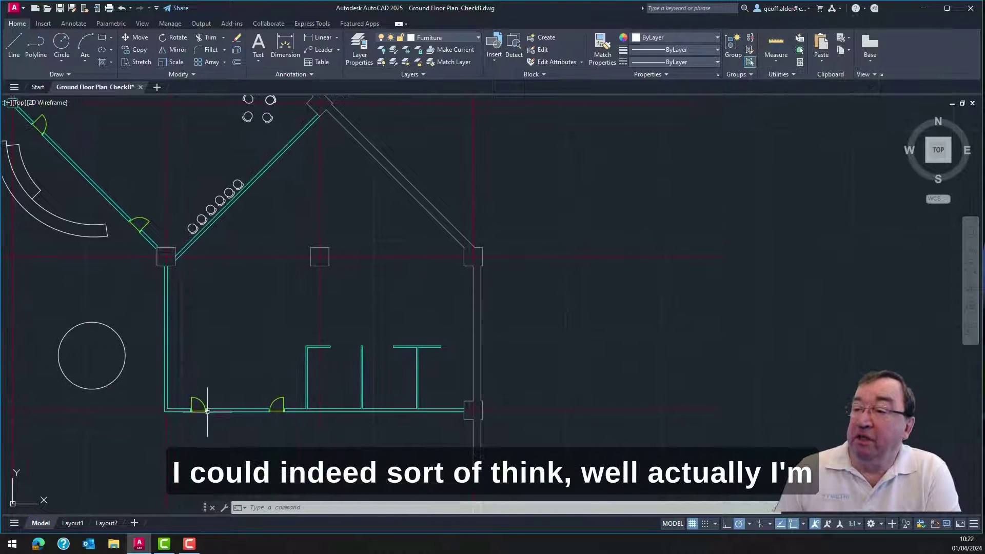
{"action": "left_click", "coordinate": [102, 62]}
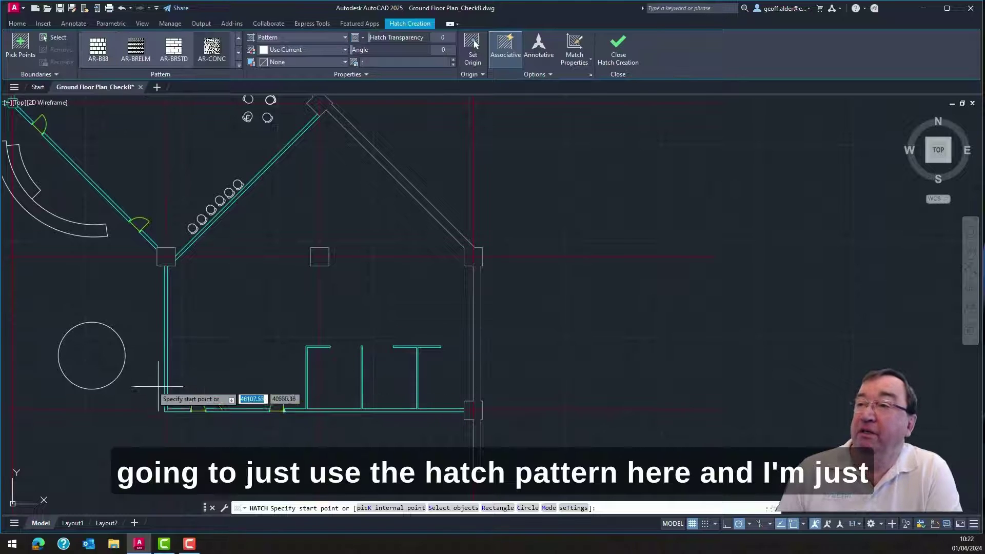
{"action": "left_click", "coordinate": [167, 408]}
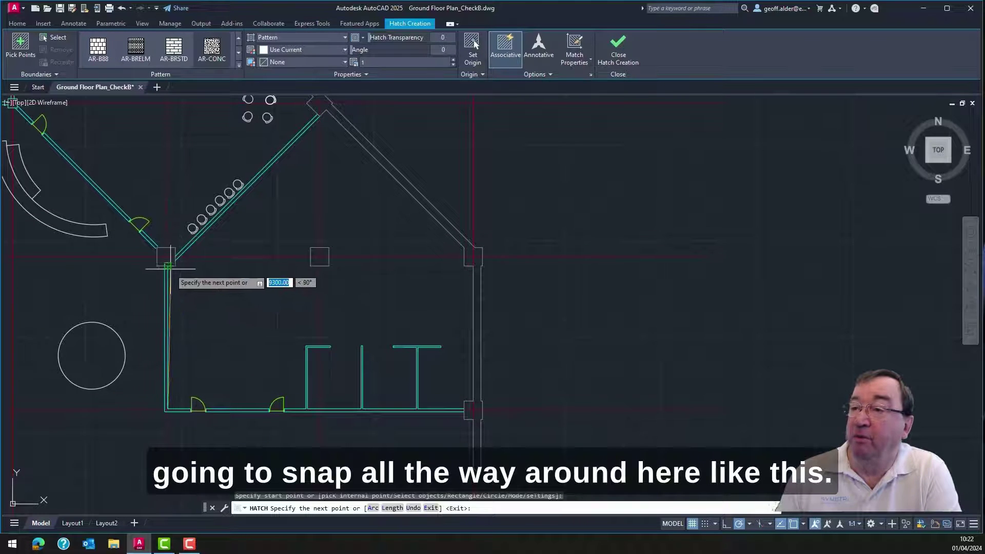
{"action": "left_click", "coordinate": [168, 265]}
{"action": "left_click", "coordinate": [170, 260]}
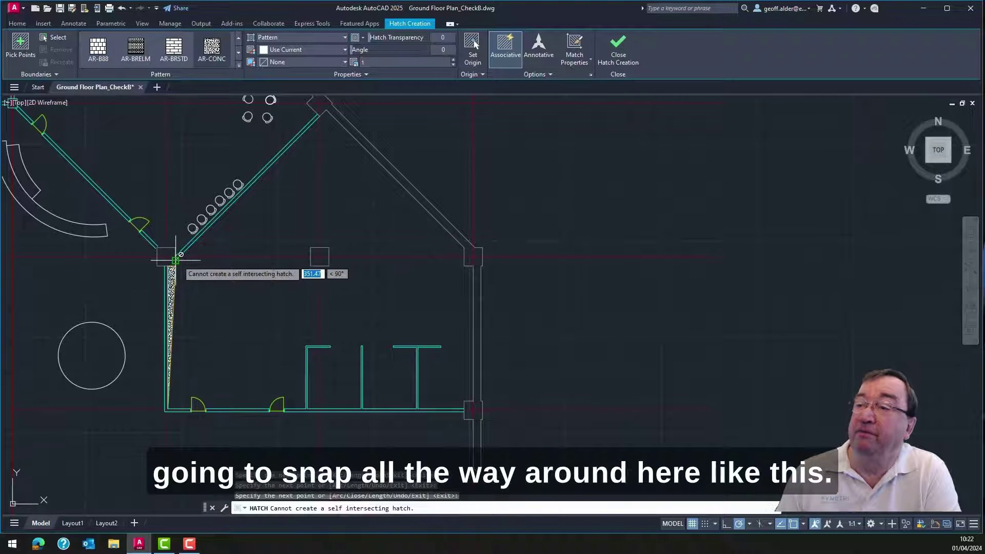
{"action": "left_click", "coordinate": [327, 110]}
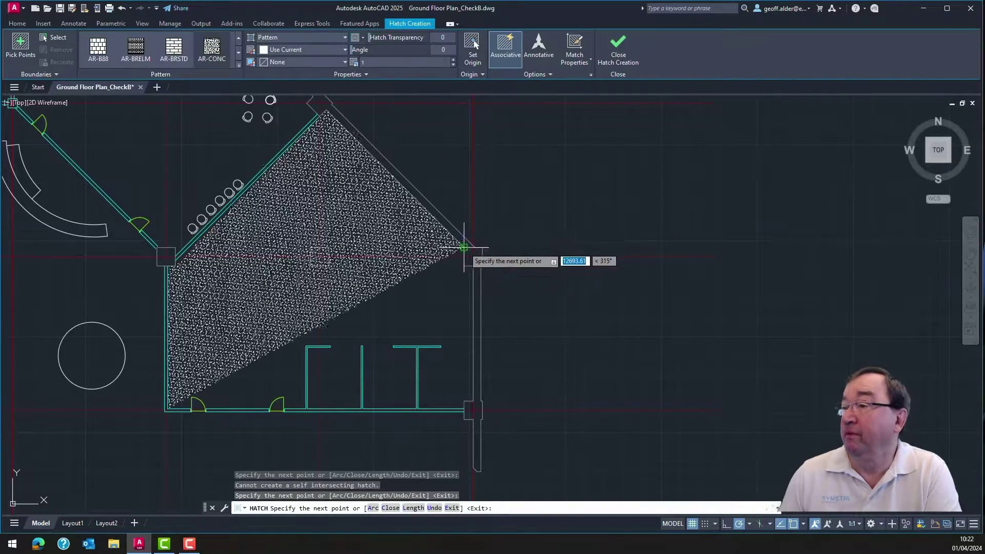
{"action": "left_click", "coordinate": [469, 264]}
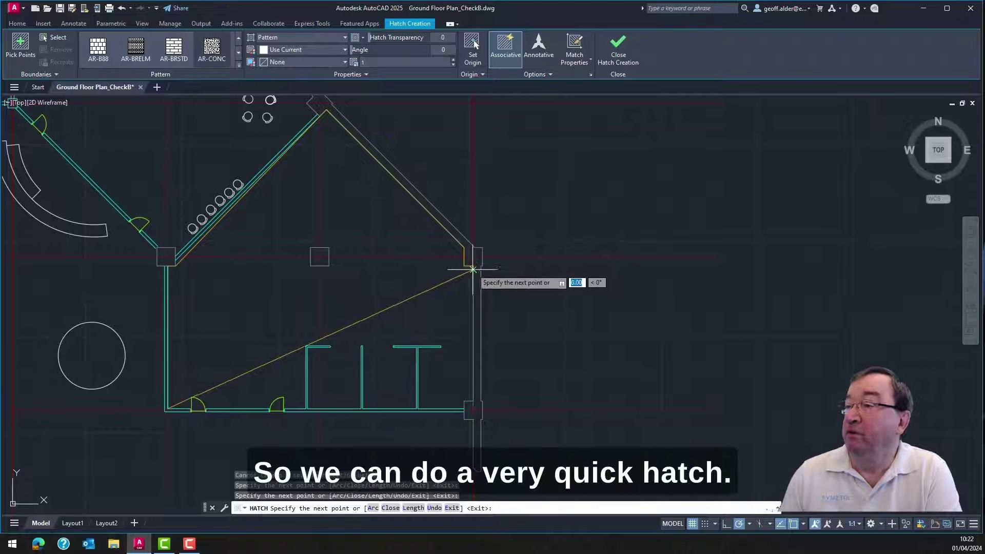
{"action": "left_click", "coordinate": [472, 400]}
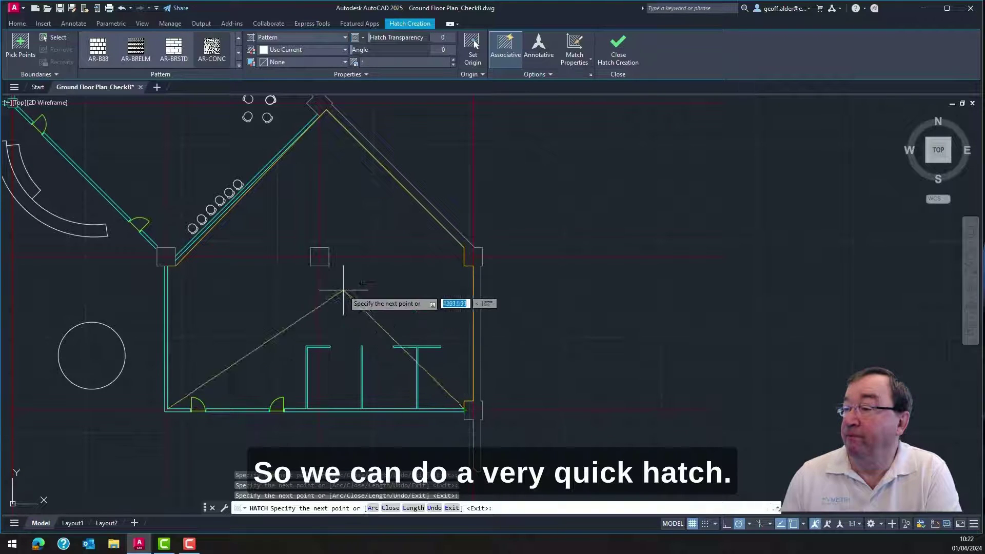
{"action": "right_click", "coordinate": [275, 323]}
{"action": "left_click", "coordinate": [308, 390]}
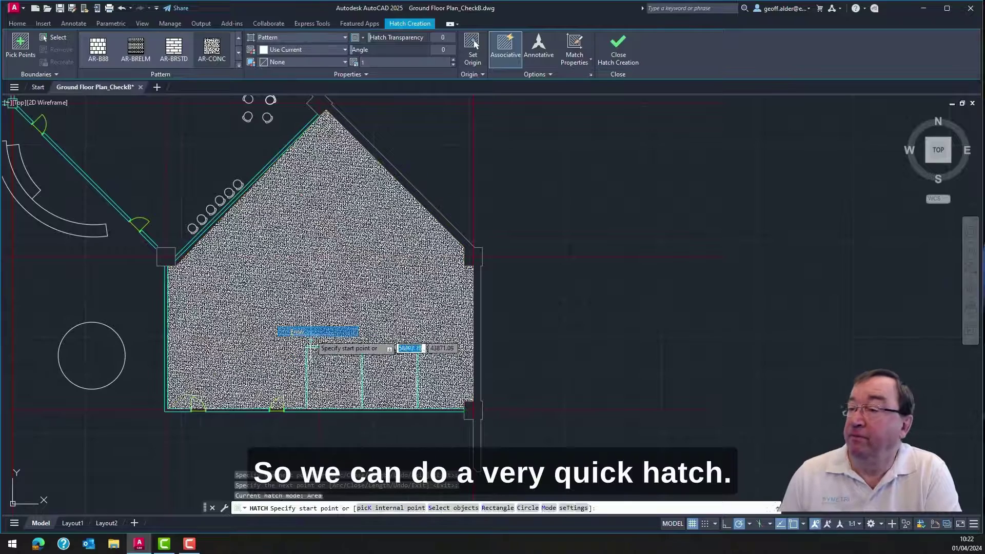
{"action": "scroll", "coordinate": [588, 308], "scroll_direction": "up", "scroll_amount": 2}
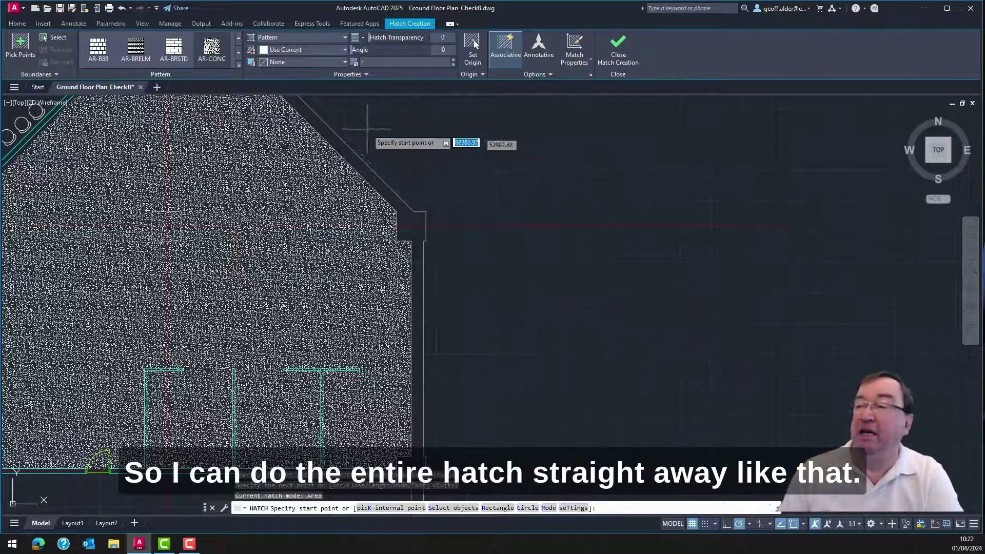
{"action": "key", "text": "Escape"}
Delete the room's AR-CONC hatch and dismiss the tip about editing nonassociative hatch boundary grips
{"action": "scroll", "coordinate": [585, 303], "scroll_direction": "down", "scroll_amount": 2}
{"action": "left_click", "coordinate": [314, 220]}
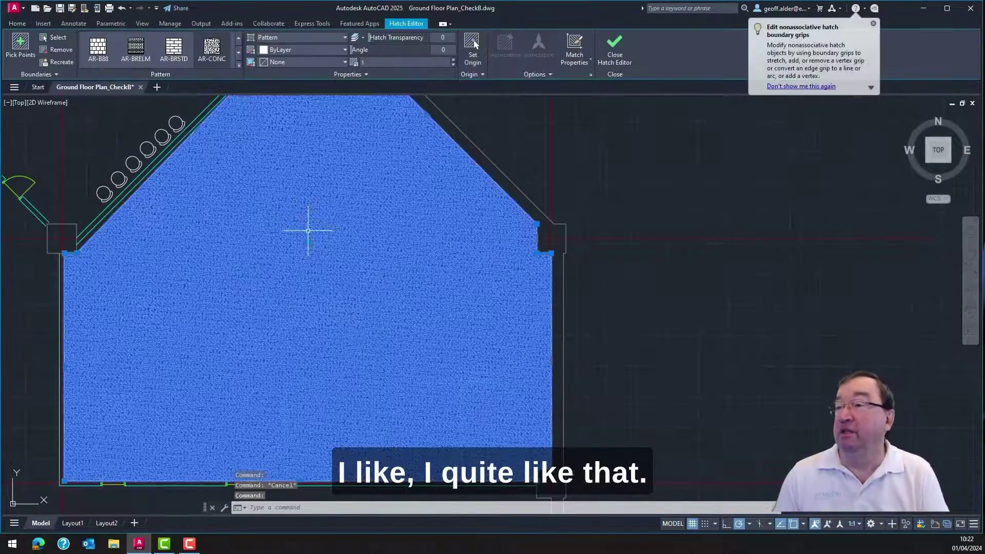
{"action": "key", "text": "Delete"}
{"action": "scroll", "coordinate": [324, 278], "scroll_direction": "down", "scroll_amount": 2}
{"action": "mouse_move", "coordinate": [324, 278]}
{"action": "middle_mouse_down"}
{"action": "mouse_move", "coordinate": [398, 347]}
{"action": "mouse_move", "coordinate": [349, 314]}
{"action": "middle_mouse_up"}
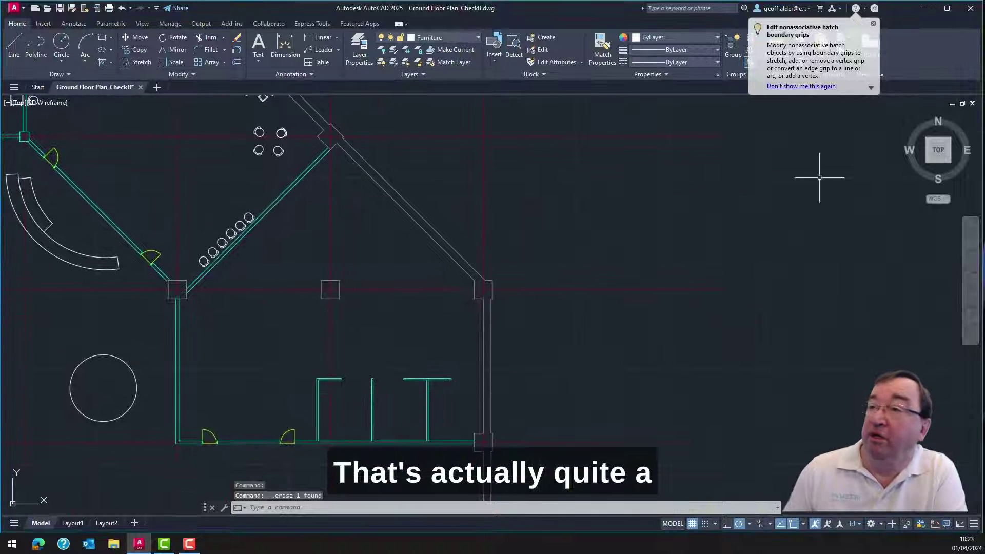
{"action": "left_click", "coordinate": [874, 24]}
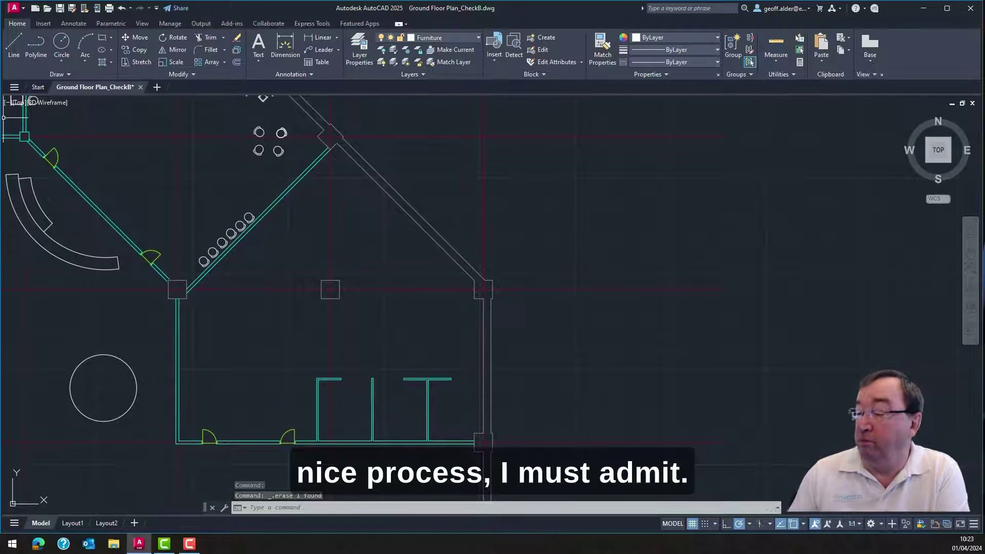
Create a new drawing from the acadiso template
{"action": "scroll", "coordinate": [440, 272], "scroll_direction": "down", "scroll_amount": 4}
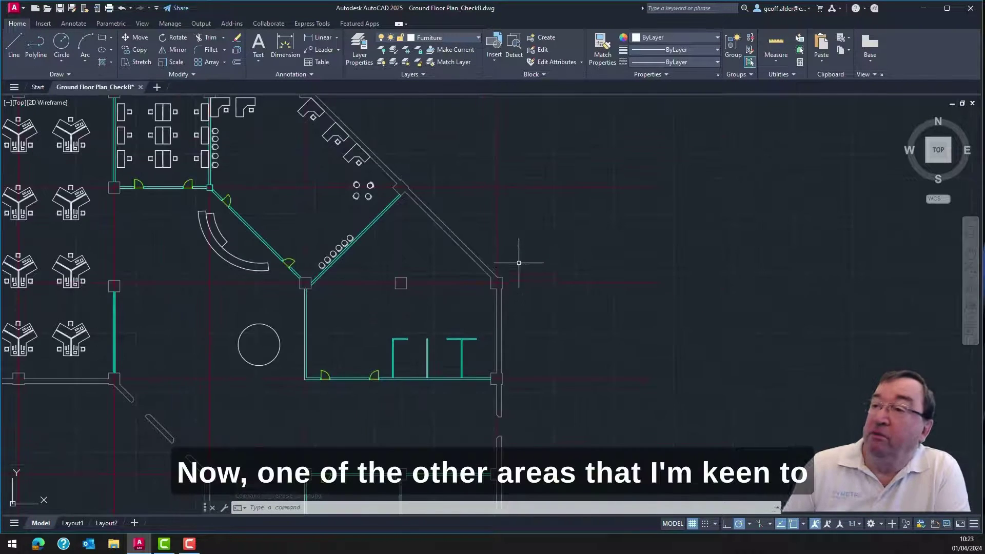
{"action": "middle_click_drag", "start_coordinate": [534, 246], "coordinate": [449, 200]}
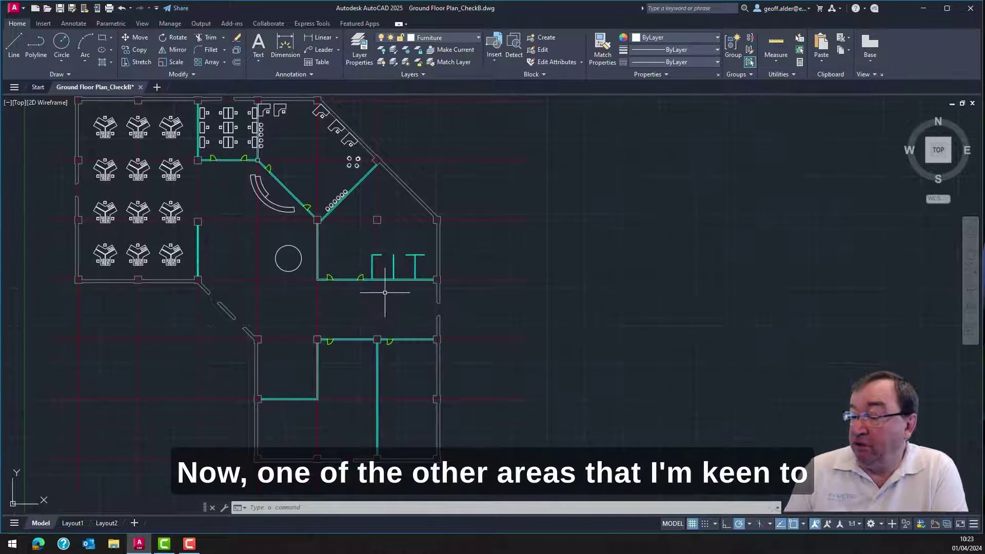
{"action": "left_click", "coordinate": [14, 8]}
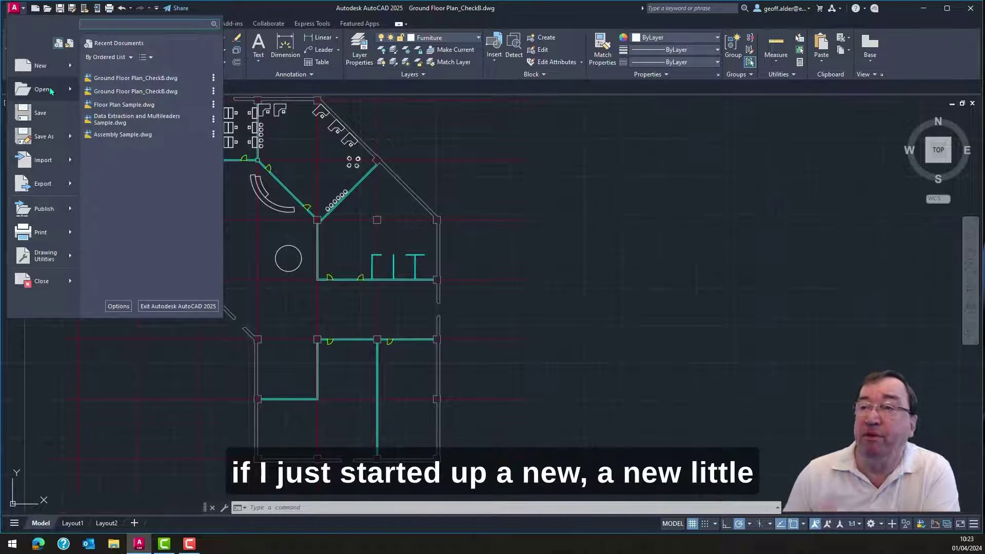
{"action": "left_click", "coordinate": [41, 66]}
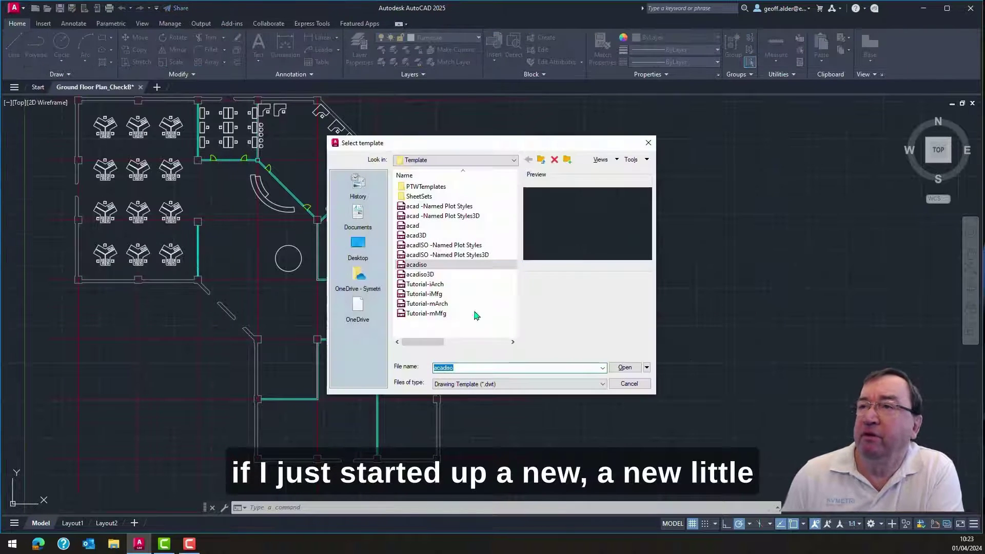
{"action": "left_click", "coordinate": [624, 368]}
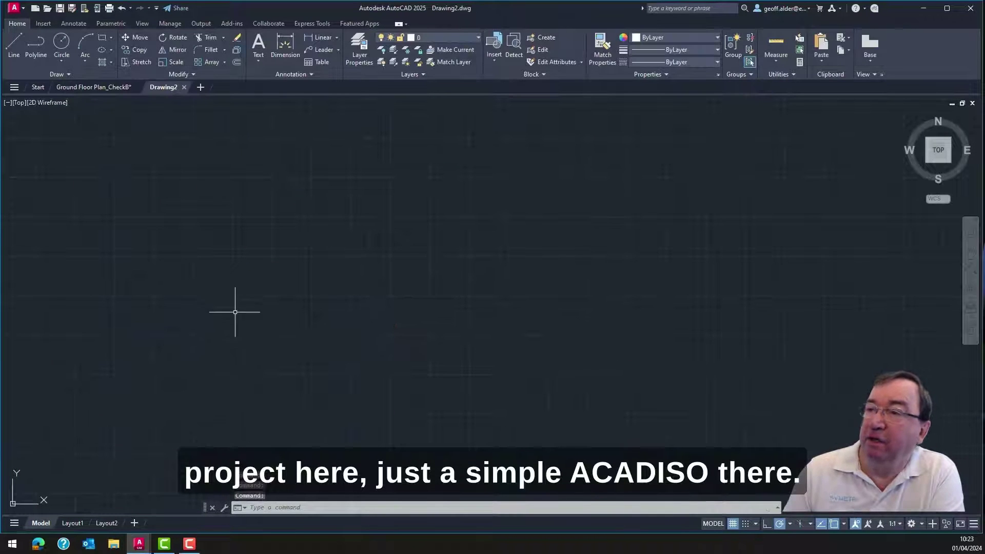
{"action": "scroll", "coordinate": [397, 336], "scroll_direction": "down", "scroll_amount": 3}
{"action": "middle_click_drag", "start_coordinate": [408, 321], "coordinate": [341, 351]}
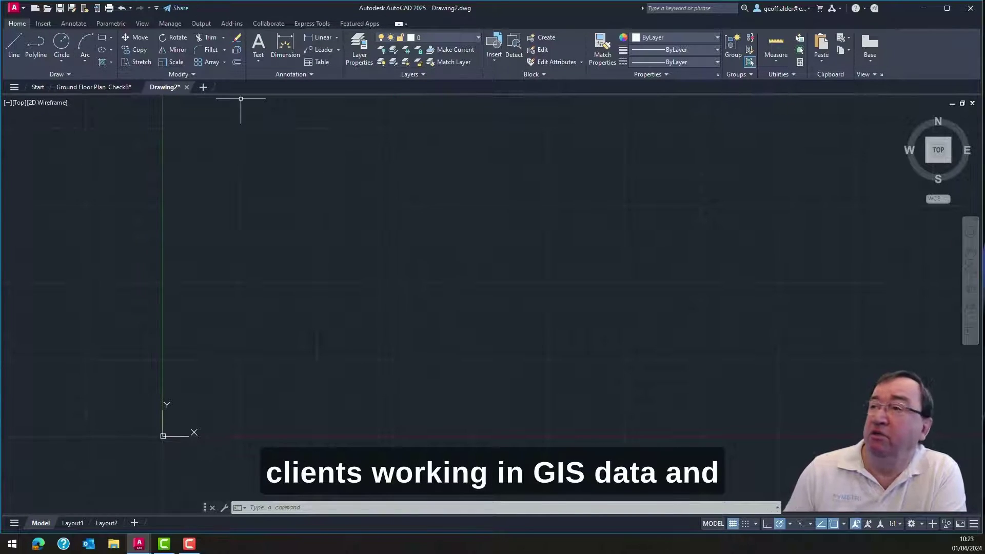
Set the drawing's location from Esri Maps by searching for Cuffley and dropping the marker on Cuffley, Welwyn Hatfield, Hertfordshire, England
{"action": "left_click", "coordinate": [43, 24]}
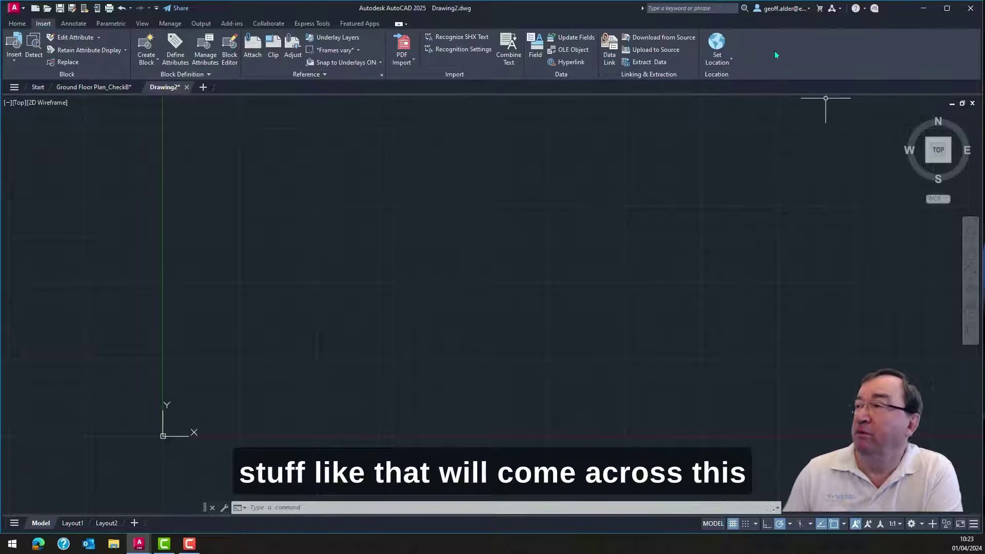
{"action": "left_click", "coordinate": [728, 66]}
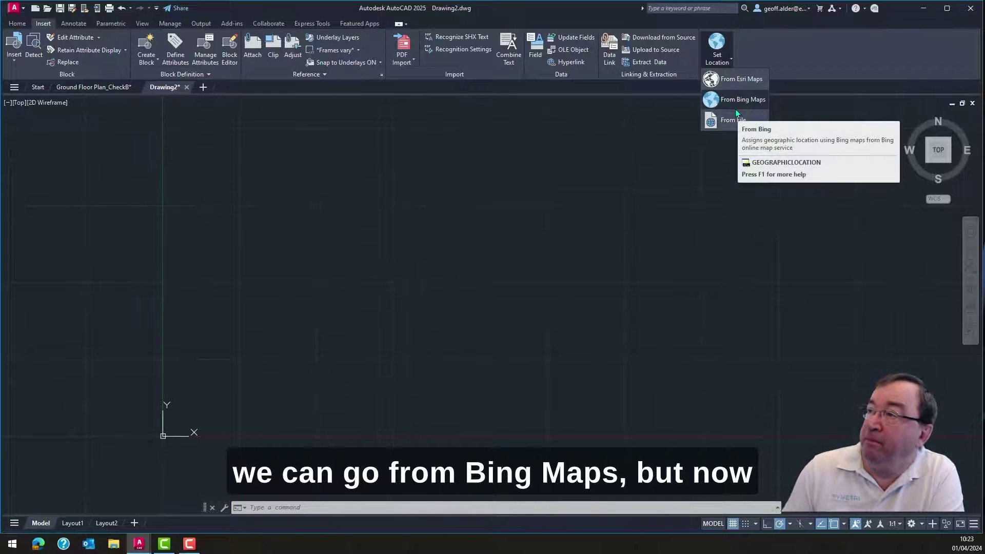
{"action": "left_click", "coordinate": [737, 83]}
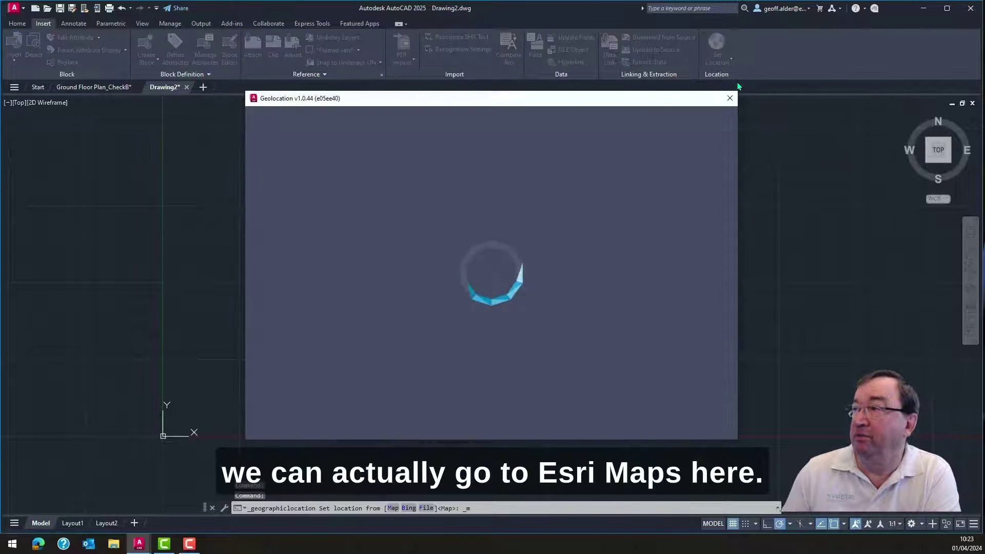
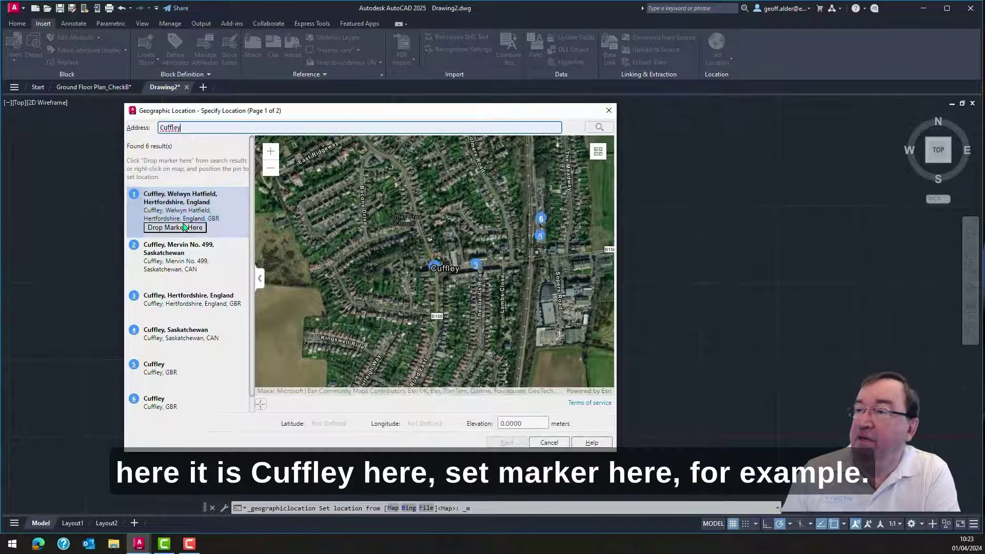
{"action": "left_click", "coordinate": [183, 228]}
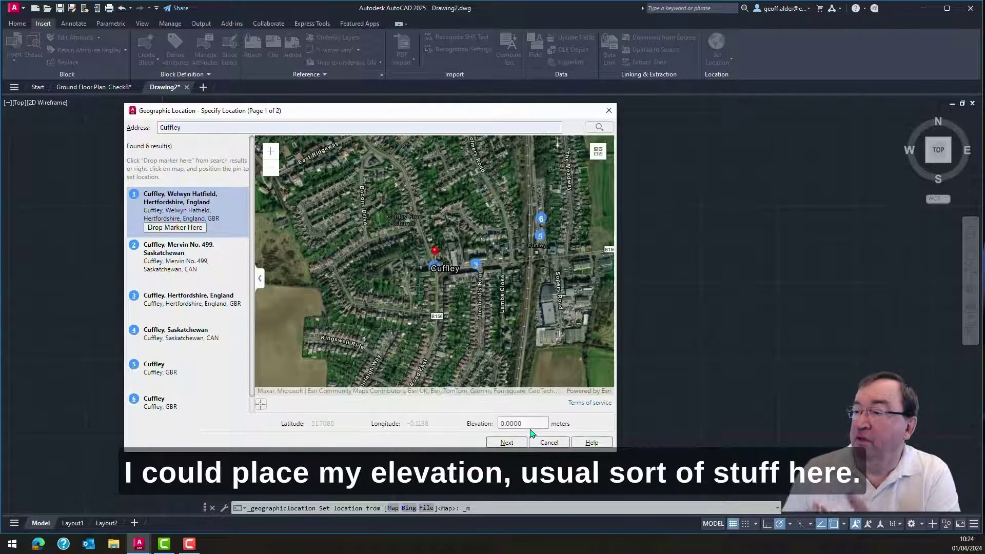
{"action": "left_click", "coordinate": [506, 442]}
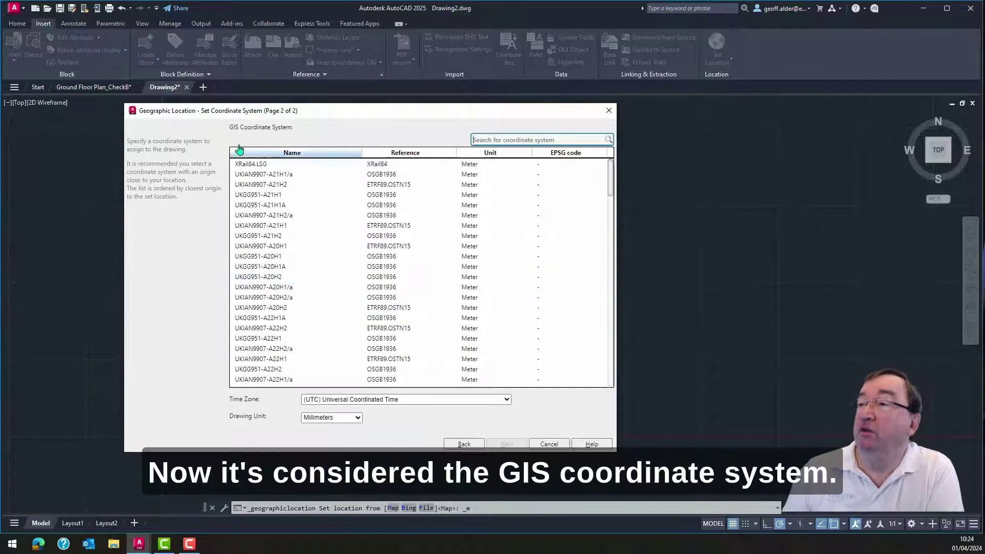
Assign the BritishNatGrid GIS coordinate system to the drawing
{"action": "scroll", "coordinate": [326, 237], "scroll_direction": "down", "scroll_amount": 1}
{"action": "scroll", "coordinate": [326, 237], "scroll_direction": "down", "scroll_amount": 4}
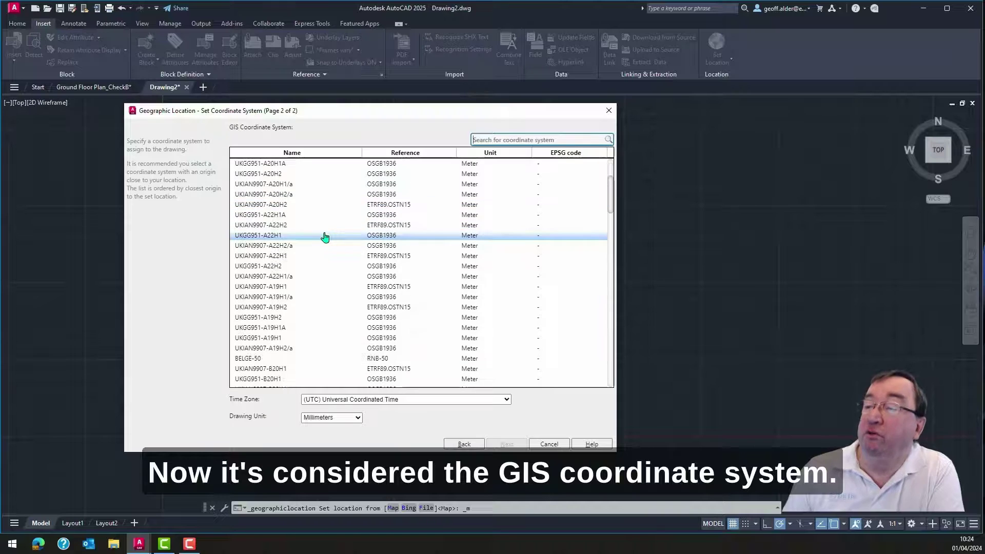
{"action": "scroll", "coordinate": [379, 244], "scroll_direction": "down", "scroll_amount": 7}
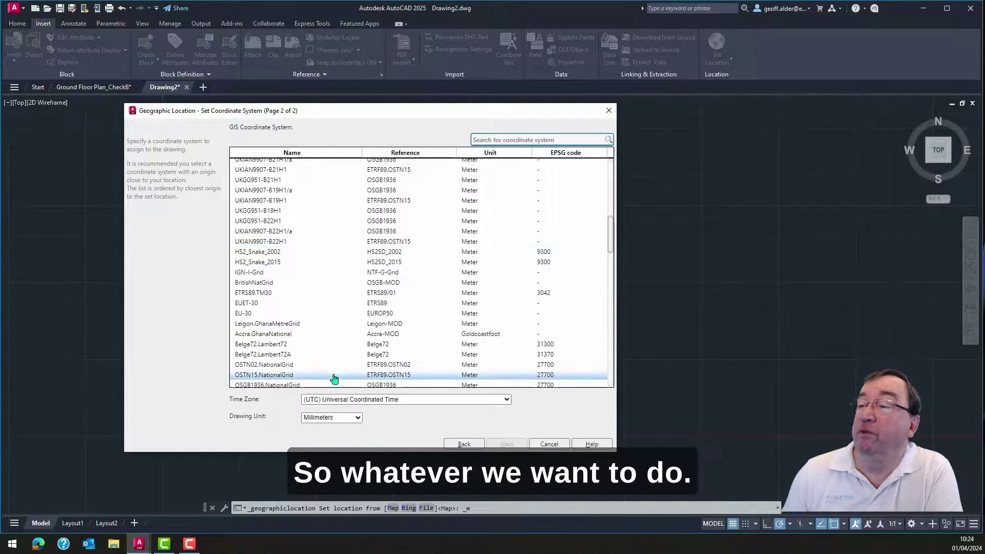
{"action": "left_click", "coordinate": [261, 286]}
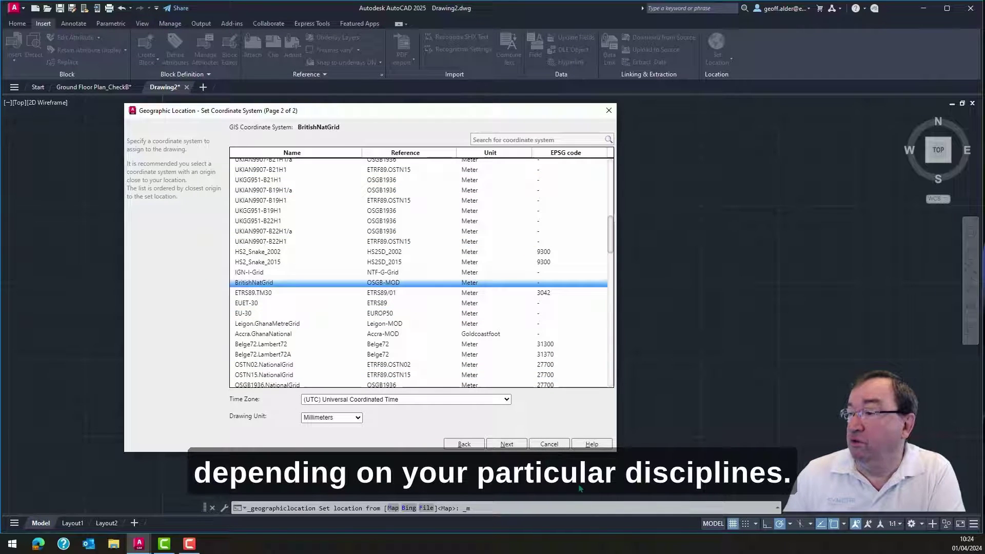
{"action": "left_click", "coordinate": [507, 445]}
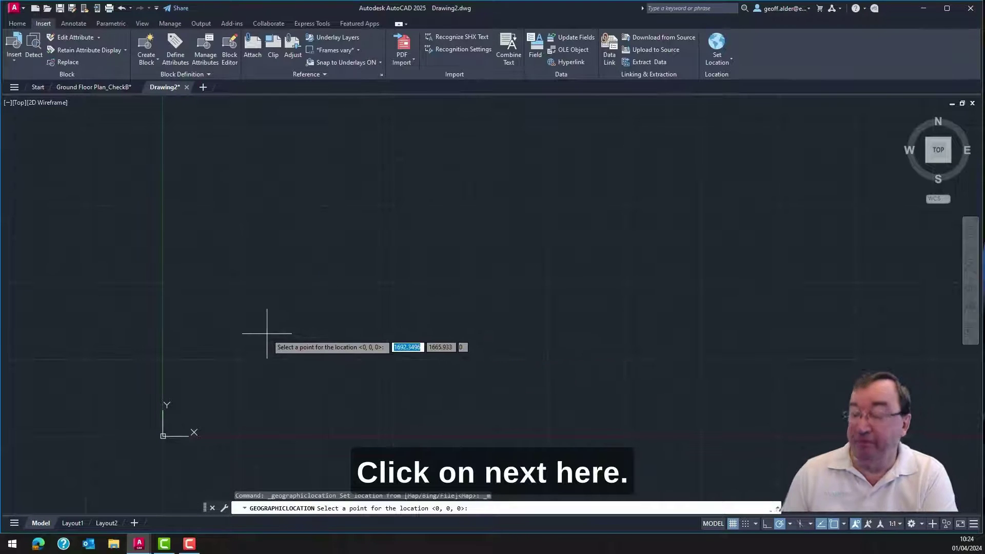
Place the geographic location at 0,0 with north pointing straight up along the Y axis, and inspect the map around the marker
{"action": "type", "text": "0"}
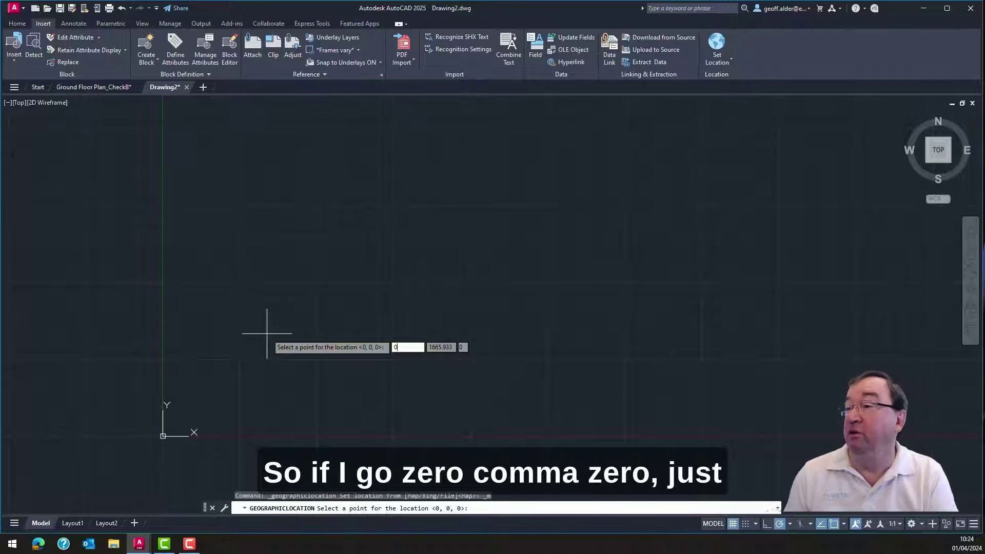
{"action": "type", "text": ",0"}
{"action": "key", "text": "Return"}
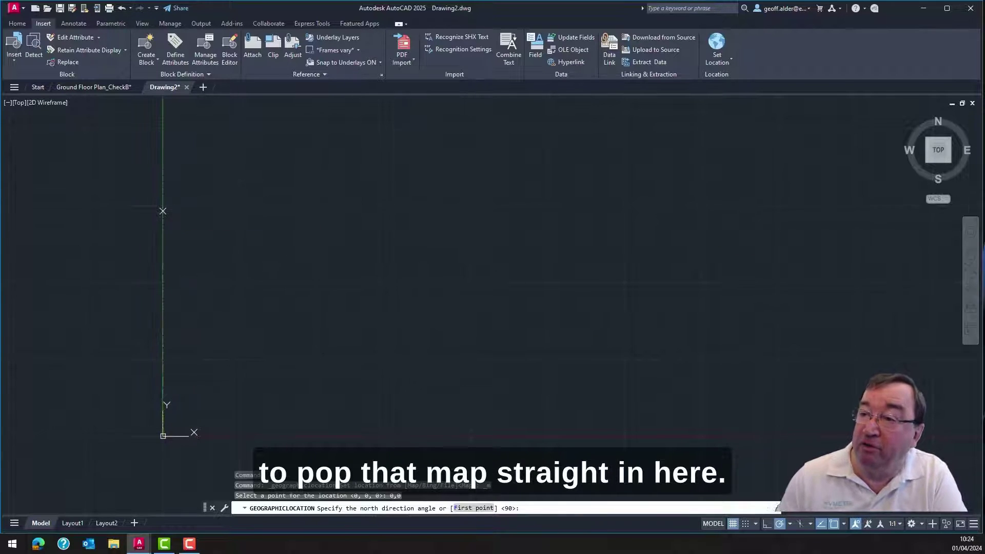
{"action": "left_click", "coordinate": [163, 210]}
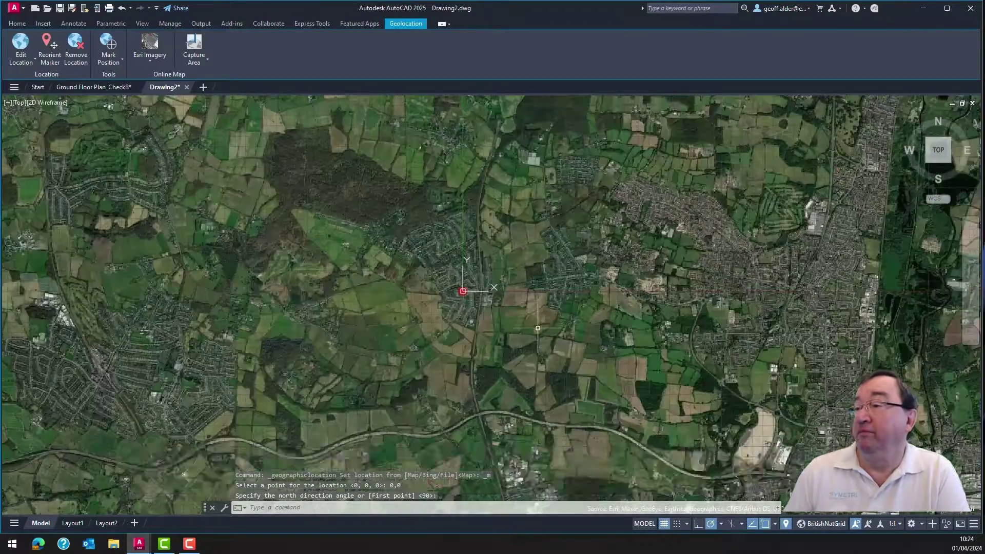
{"action": "scroll", "coordinate": [537, 328], "scroll_direction": "up", "scroll_amount": 3}
{"action": "mouse_move", "coordinate": [459, 326]}
{"action": "middle_mouse_down"}
{"action": "mouse_move", "coordinate": [510, 490]}
{"action": "mouse_move", "coordinate": [445, 403]}
{"action": "middle_mouse_up"}
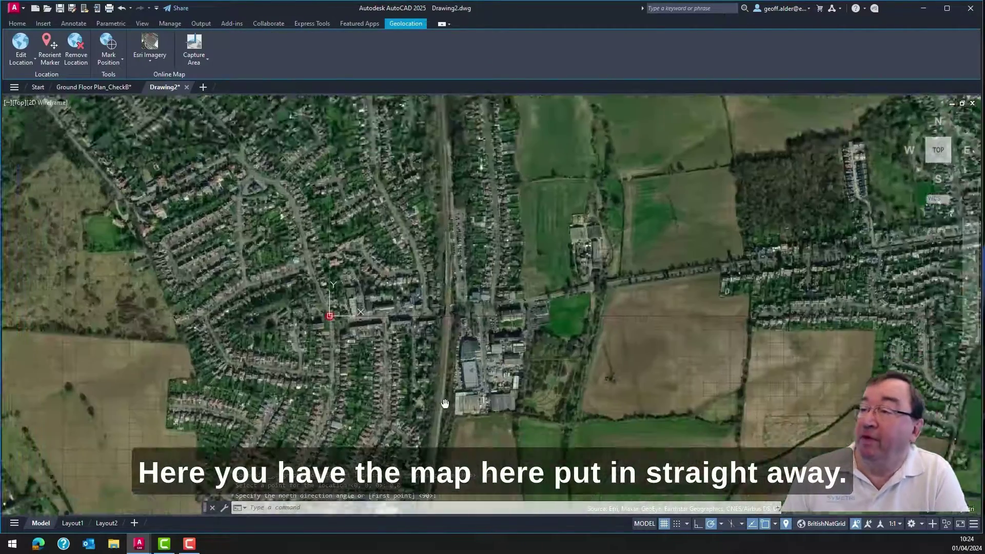
{"action": "scroll", "coordinate": [377, 371], "scroll_direction": "up", "scroll_amount": 5}
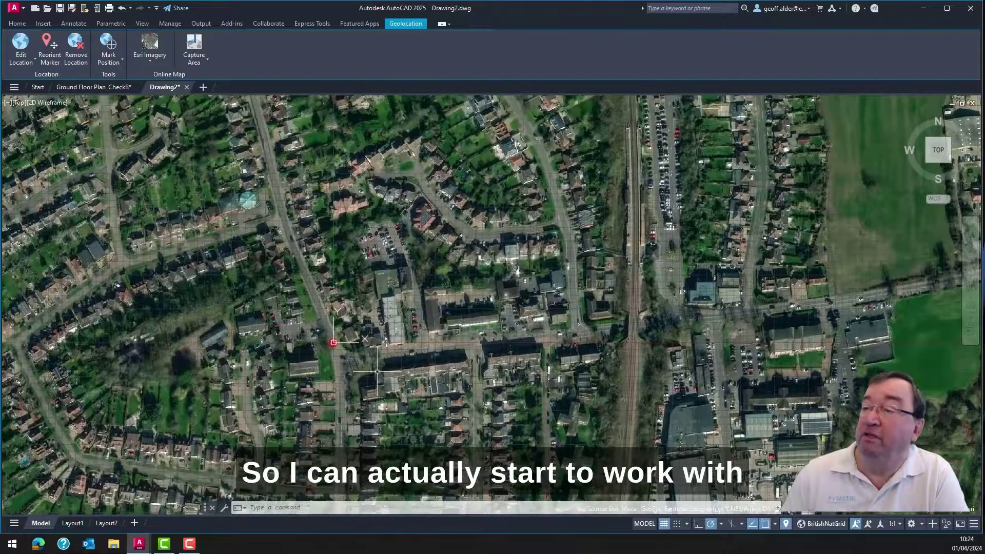
{"action": "scroll", "coordinate": [377, 371], "scroll_direction": "up", "scroll_amount": 2}
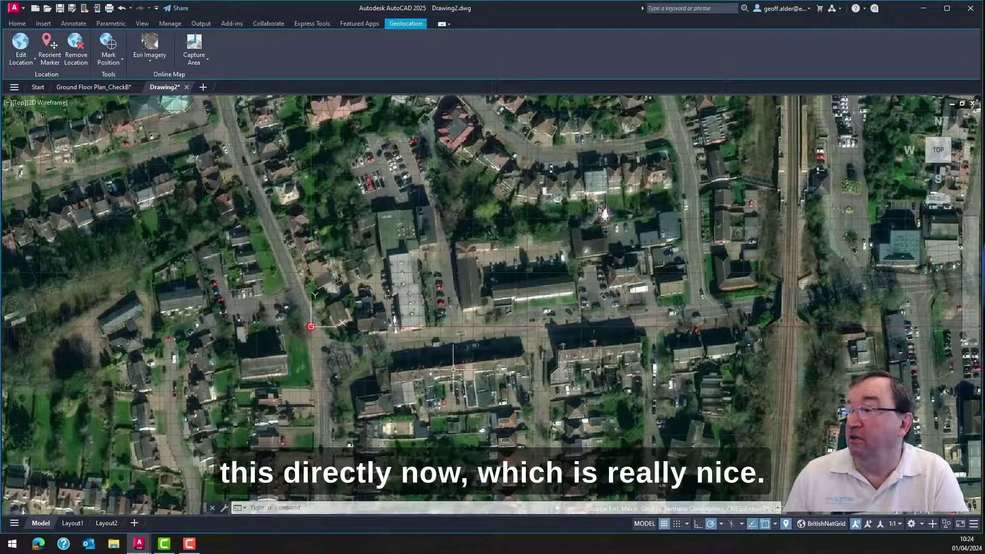
{"action": "scroll", "coordinate": [428, 353], "scroll_direction": "down", "scroll_amount": 2}
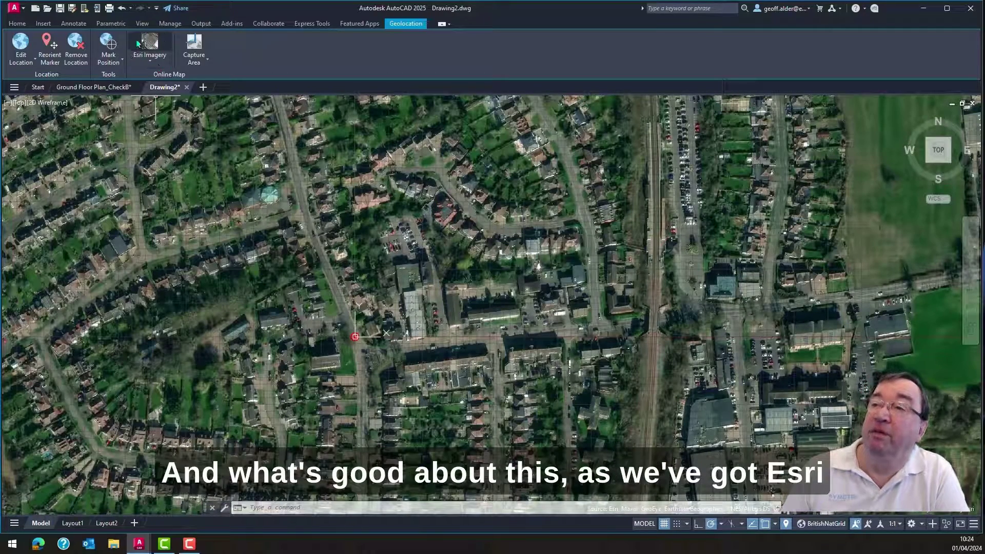
Switch the drawing's online map background to Esri OpenStreetMap and review the other available map styles
{"action": "left_click", "coordinate": [155, 67]}
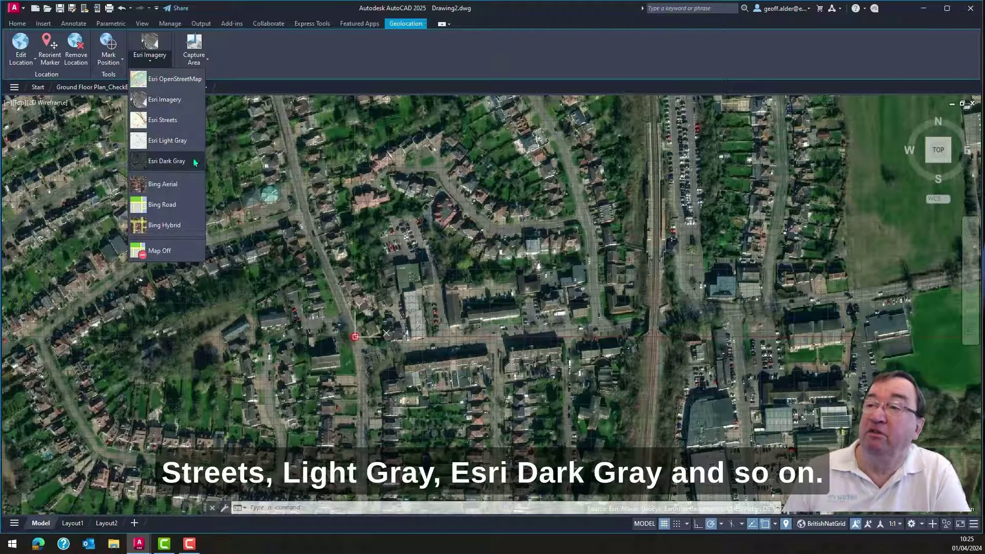
{"action": "left_click", "coordinate": [165, 81]}
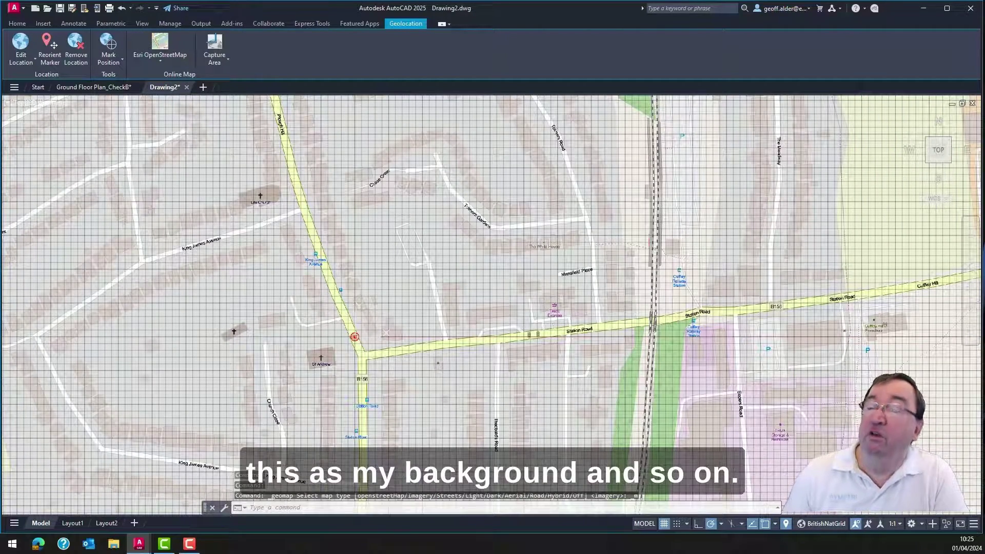
{"action": "left_click", "coordinate": [160, 62]}
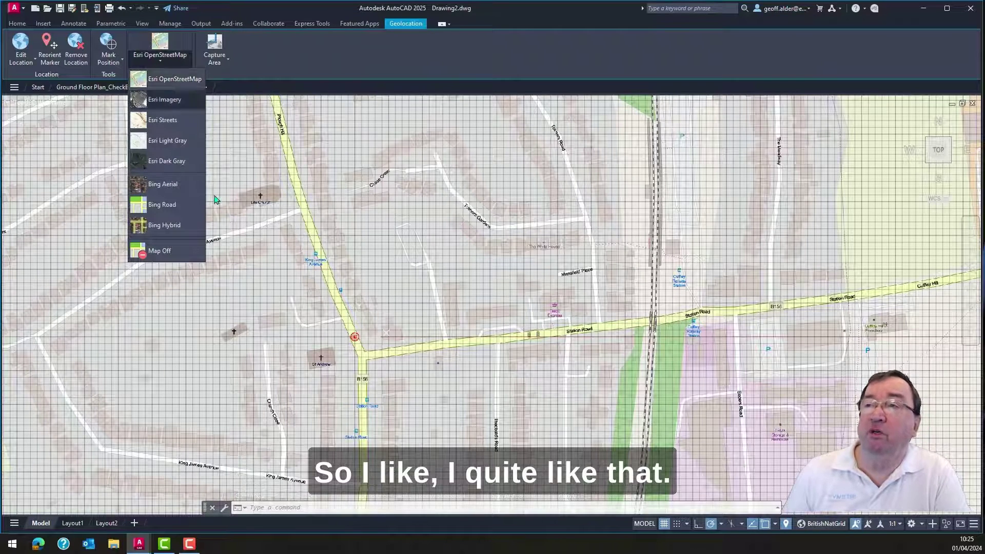
{"action": "left_click", "coordinate": [159, 62]}
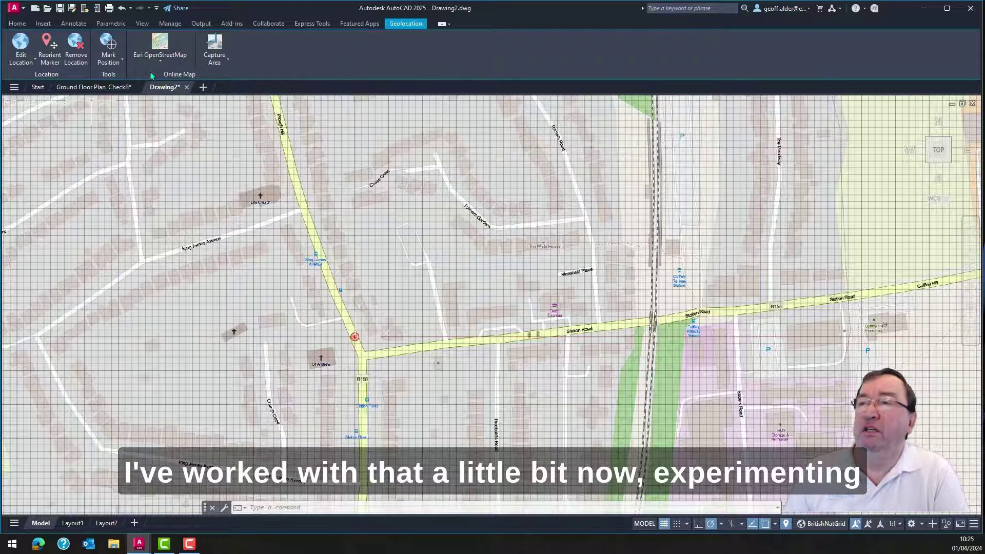
Turn off the online map and close Drawing2 without saving its changes
{"action": "left_click", "coordinate": [160, 62]}
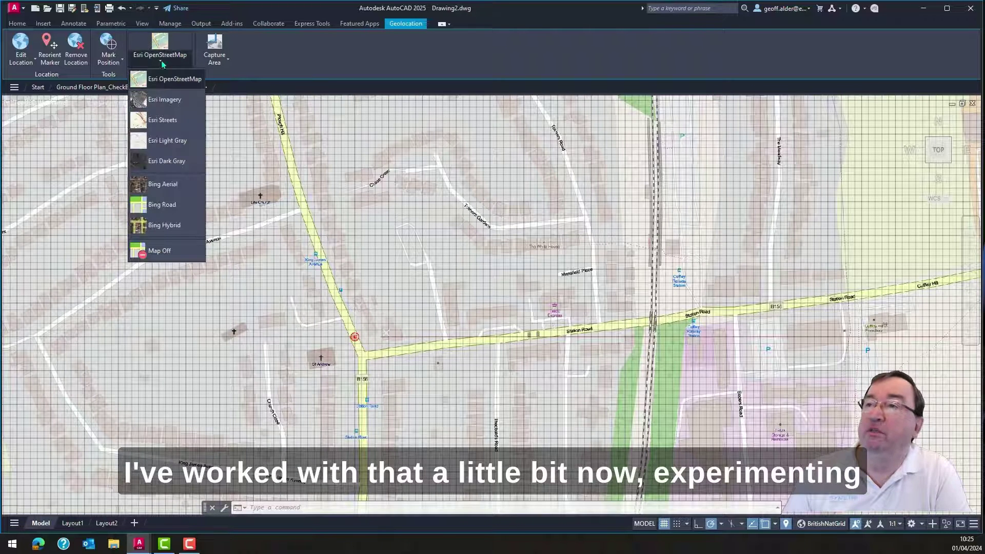
{"action": "left_click", "coordinate": [169, 252]}
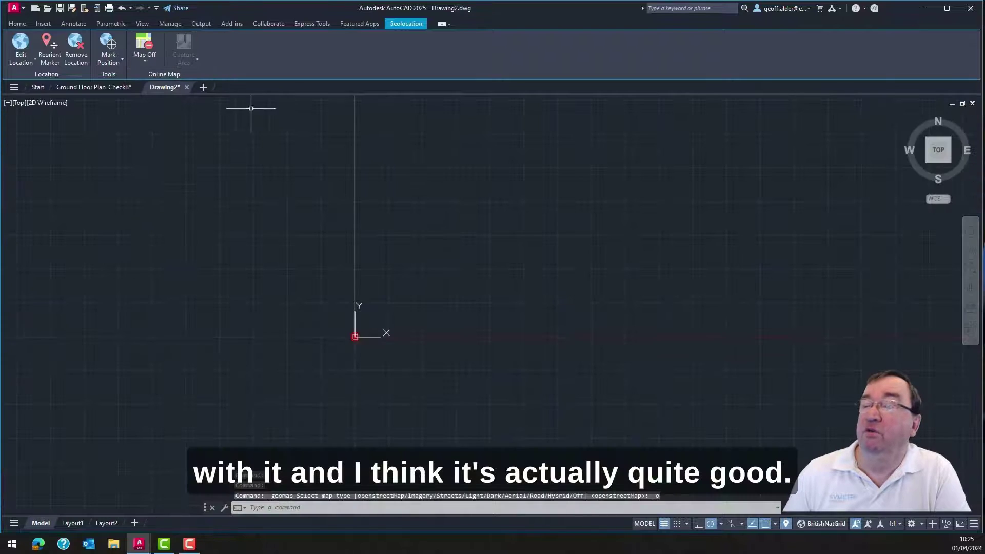
{"action": "left_click", "coordinate": [187, 87]}
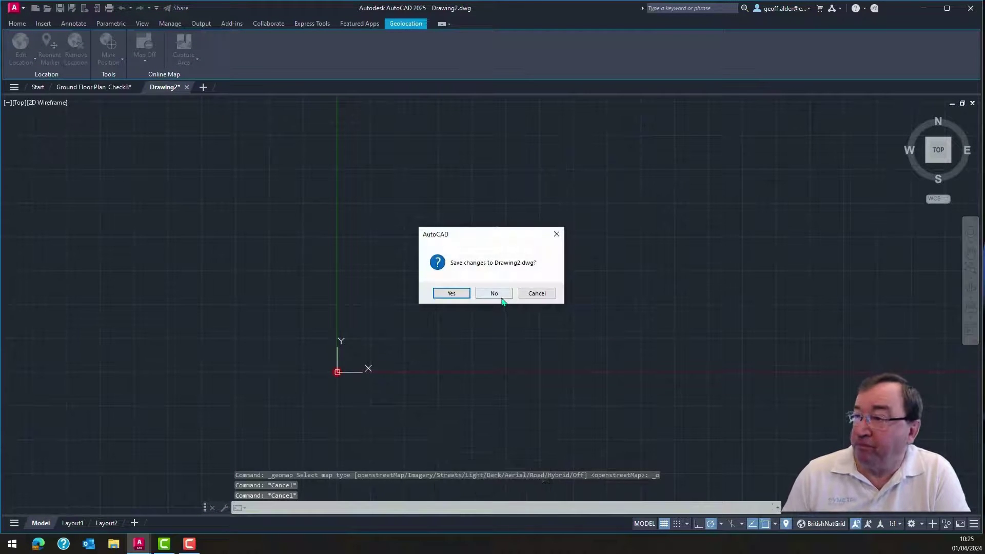
{"action": "left_click", "coordinate": [496, 294]}
Open the Graphics Performance settings with the GRAPHICSCONFIG command and move the dialog over the floor plan
{"action": "middle_click_drag", "start_coordinate": [568, 352], "coordinate": [611, 367]}
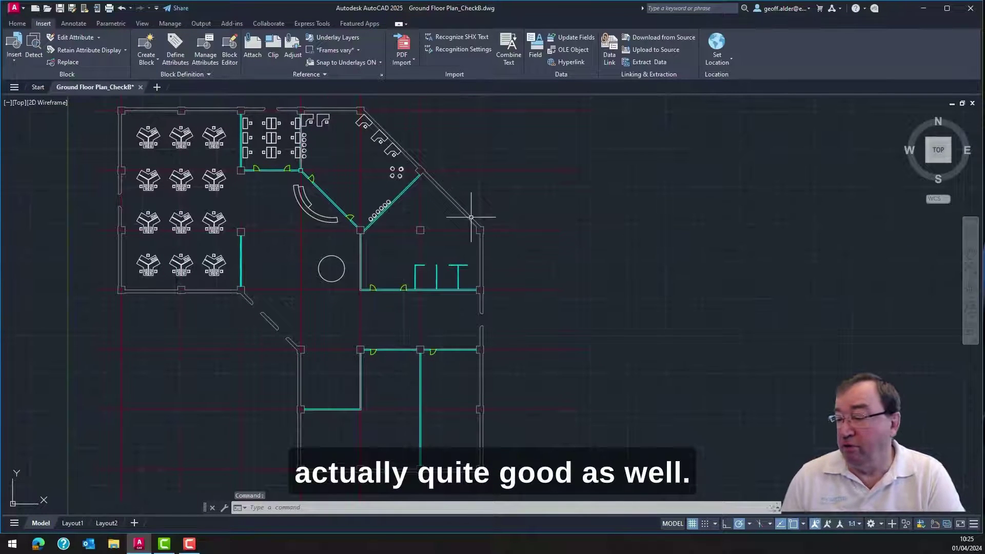
{"action": "left_click", "coordinate": [277, 508]}
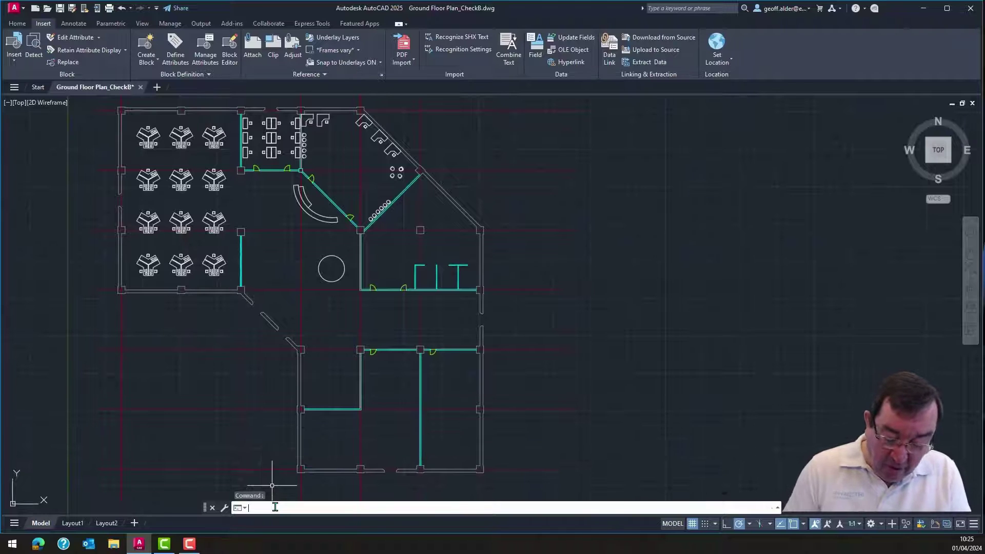
{"action": "type", "text": "GRAPH"}
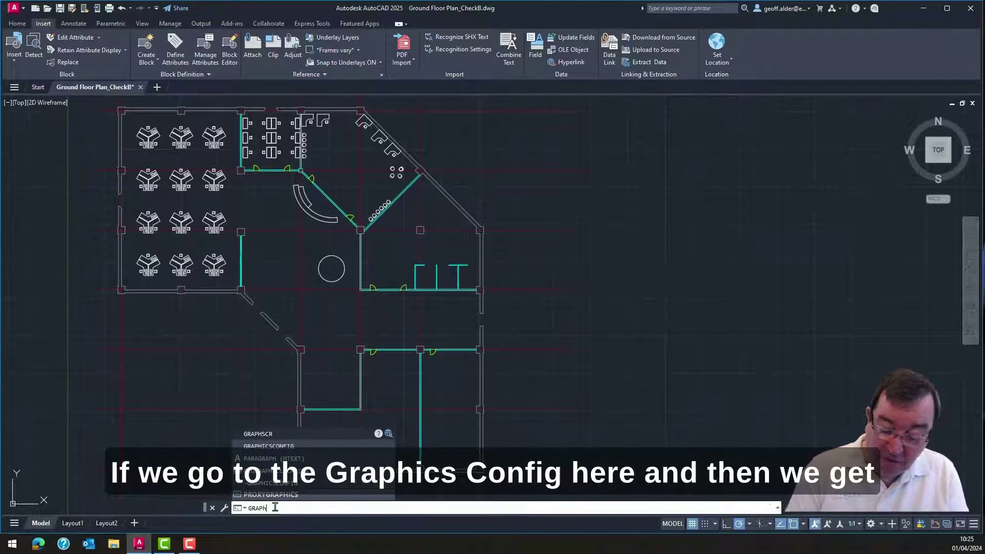
{"action": "type", "text": "ICS"}
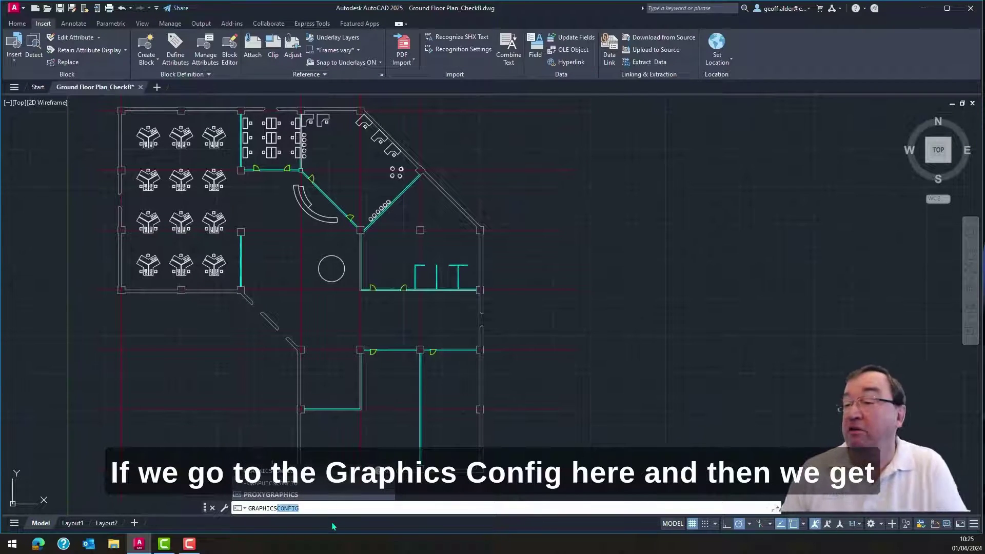
{"action": "type", "text": "CONFIG"}
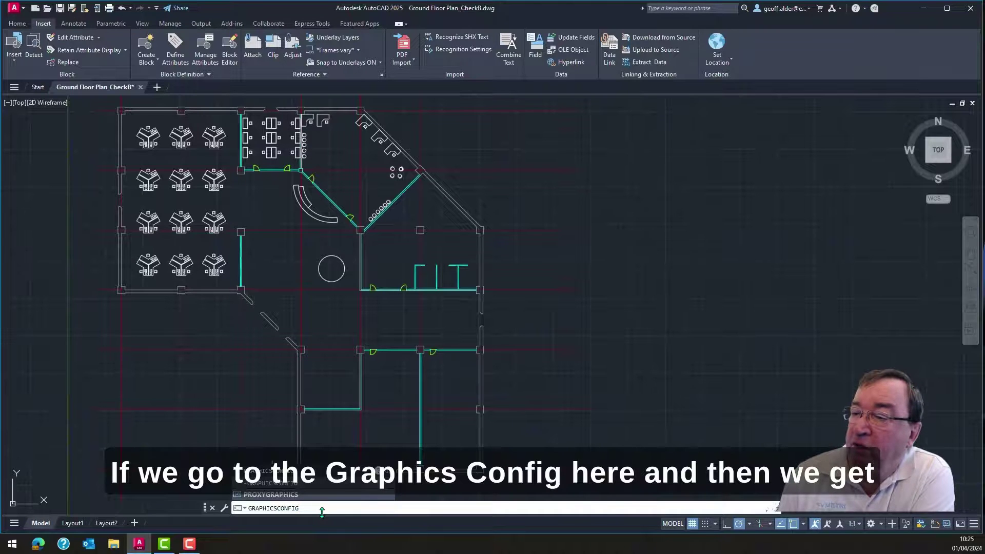
{"action": "key", "text": "Return"}
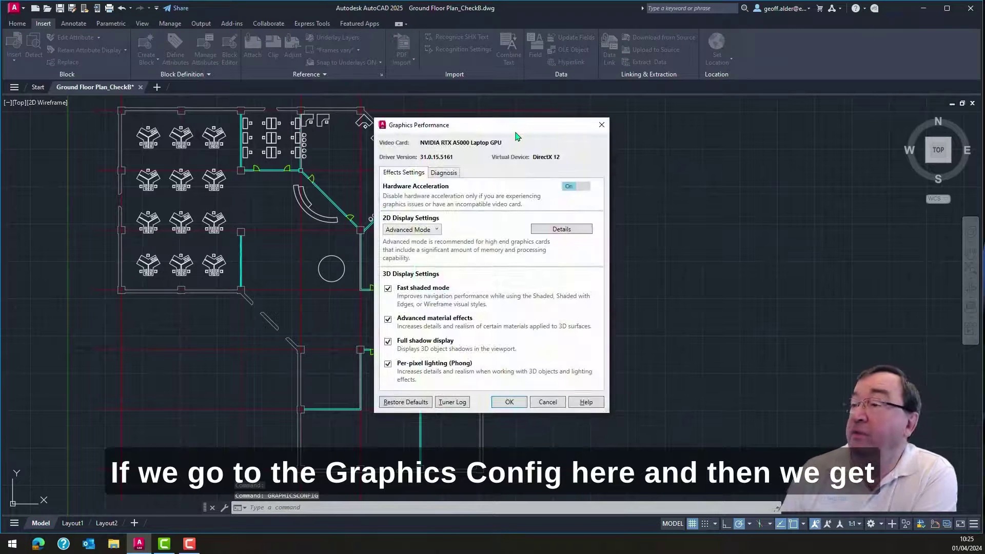
{"action": "left_click_drag", "start_coordinate": [513, 130], "coordinate": [391, 147]}
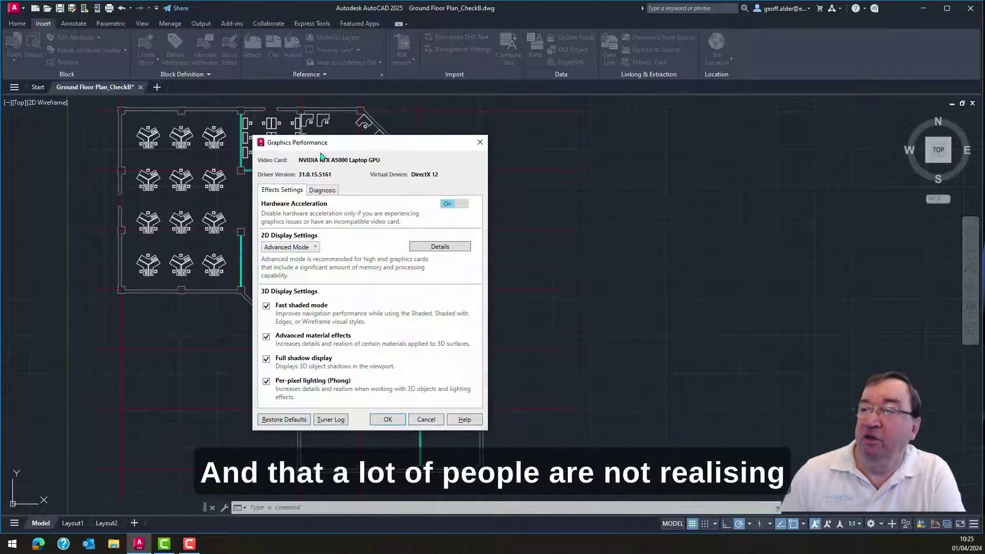
Examine the graphics card diagnosis and the 2D and 3D effects settings, and close the dialog without changing anything
{"action": "left_click", "coordinate": [324, 192]}
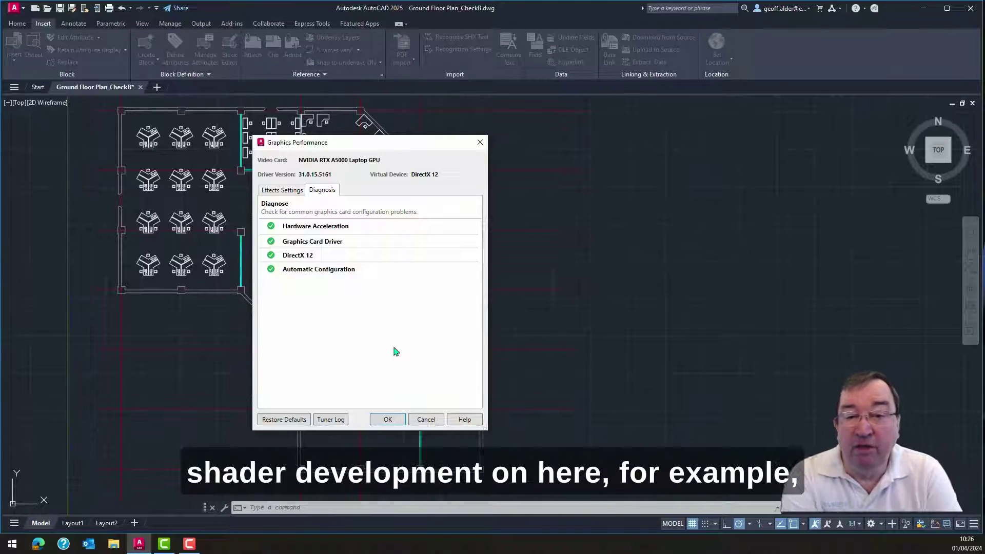
{"action": "left_click", "coordinate": [283, 192]}
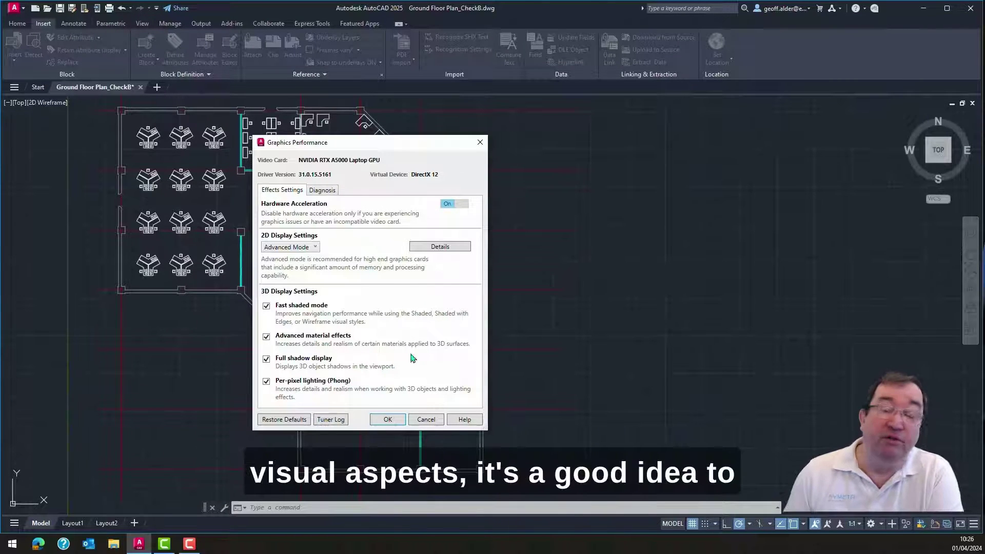
{"action": "left_click", "coordinate": [322, 192]}
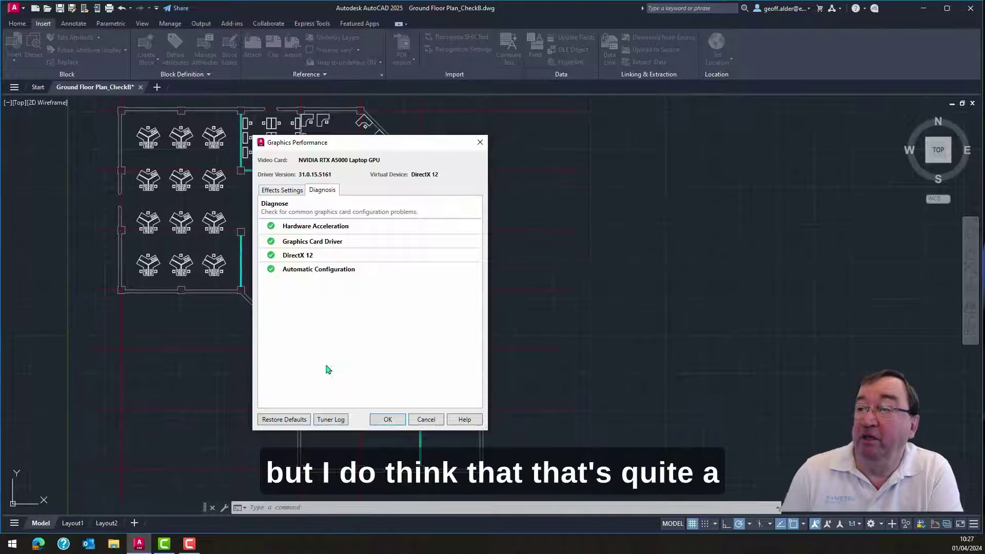
{"action": "left_click", "coordinate": [272, 192]}
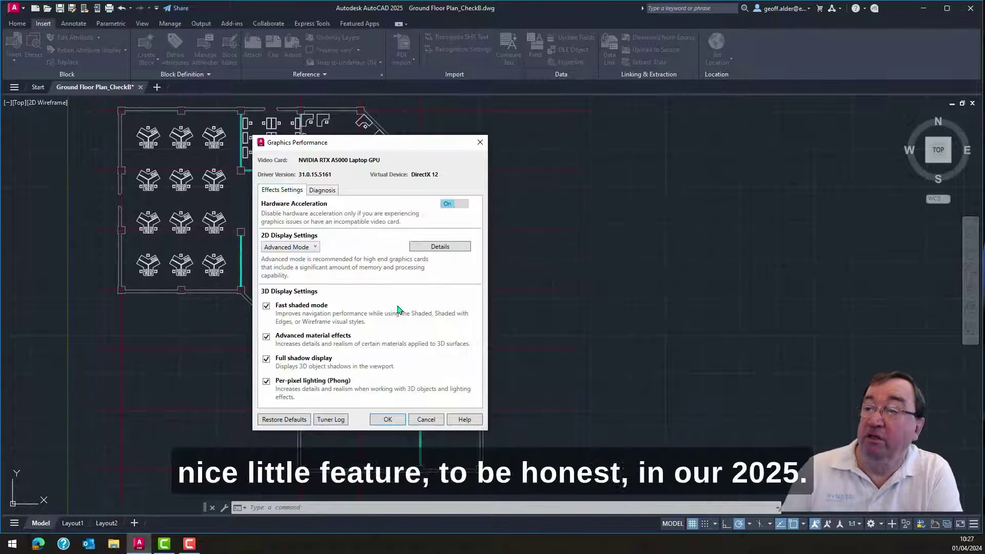
{"action": "left_click", "coordinate": [481, 144]}
Bring the whole ground floor plan into view and show the Home tools
{"action": "scroll", "coordinate": [660, 319], "scroll_direction": "down", "scroll_amount": 3}
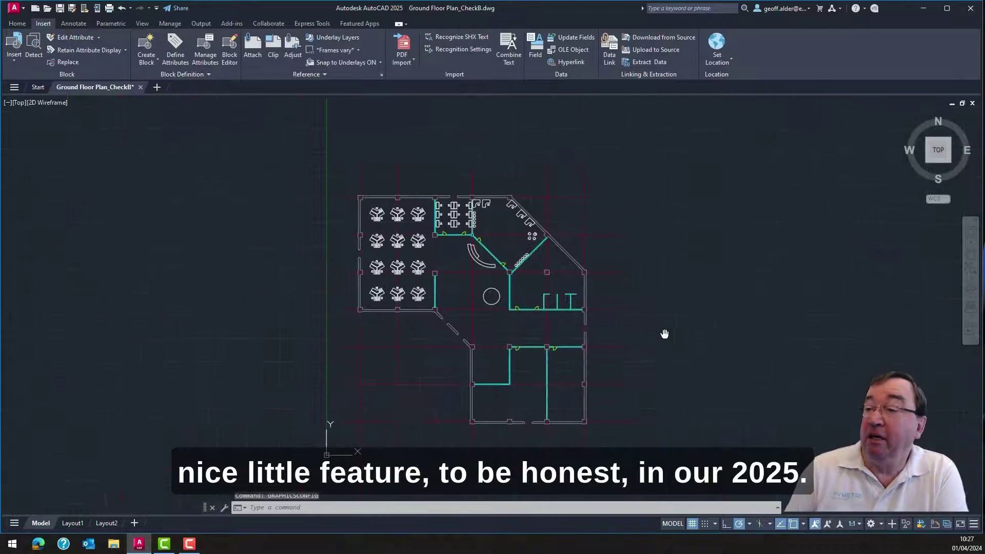
{"action": "middle_click_drag", "start_coordinate": [664, 334], "coordinate": [508, 327]}
{"action": "left_click", "coordinate": [17, 23]}
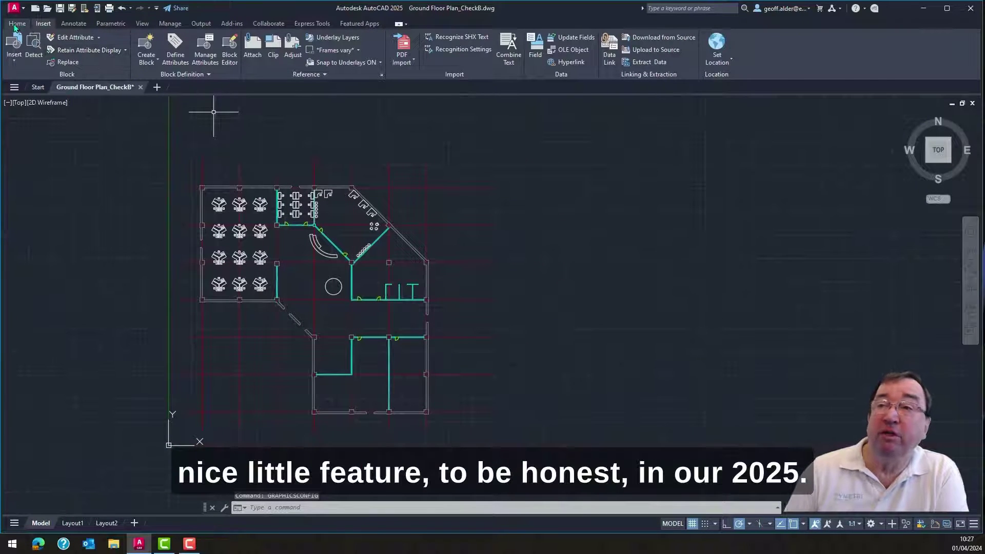